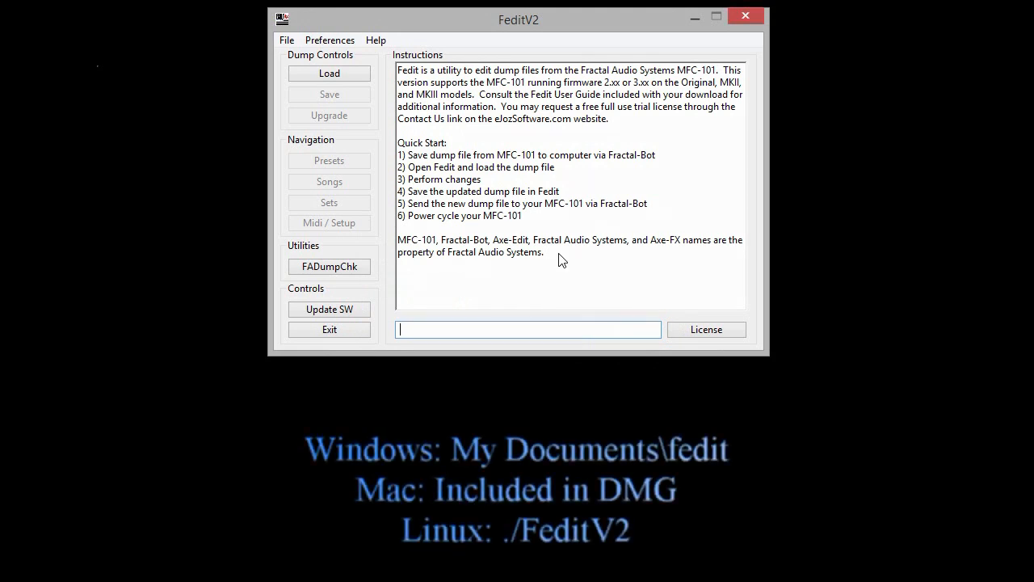
Load the FW2.01FactoryLoad.syx dump file from the Demo folder.
click(348, 75)
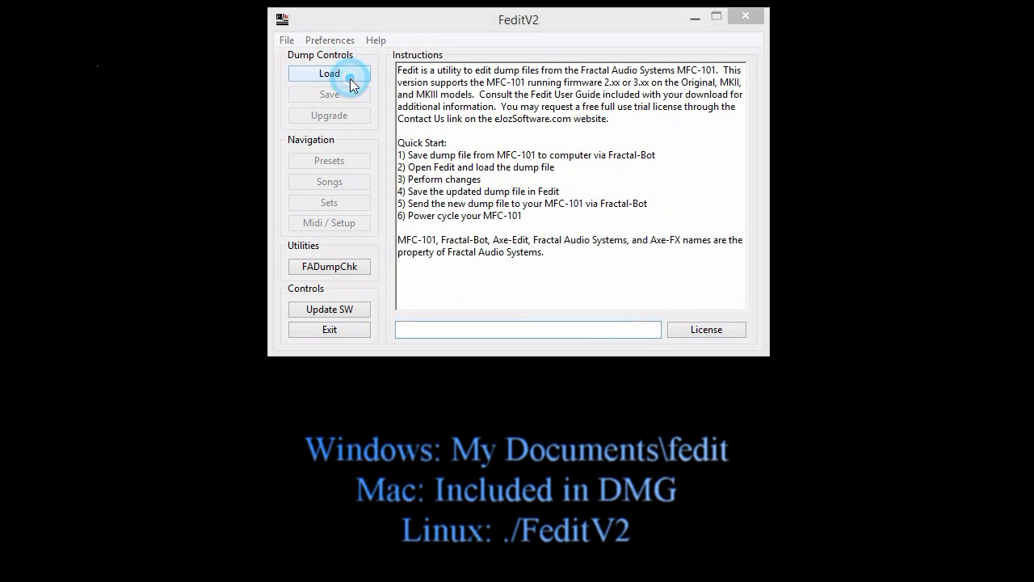
click(453, 130)
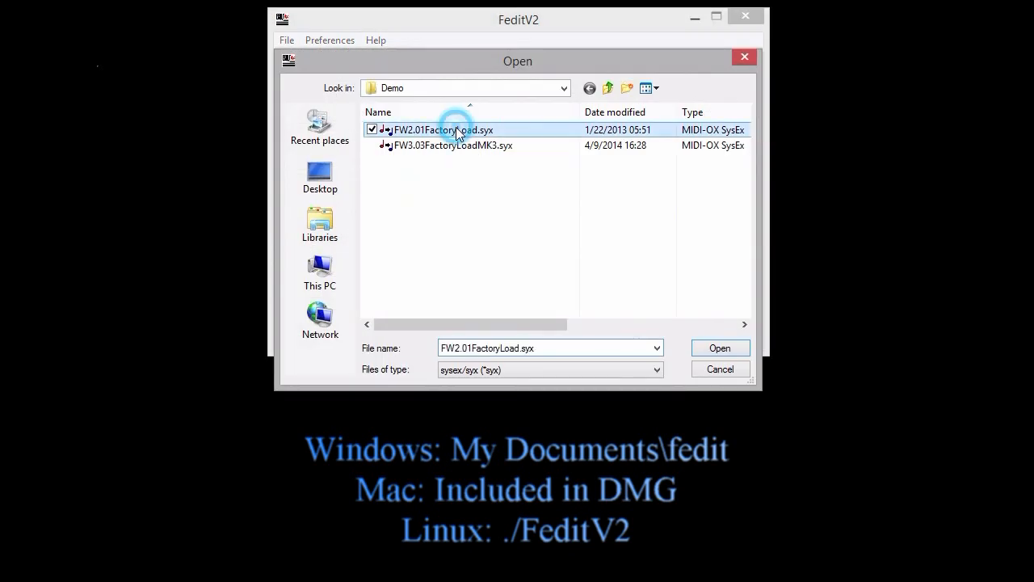
click(703, 348)
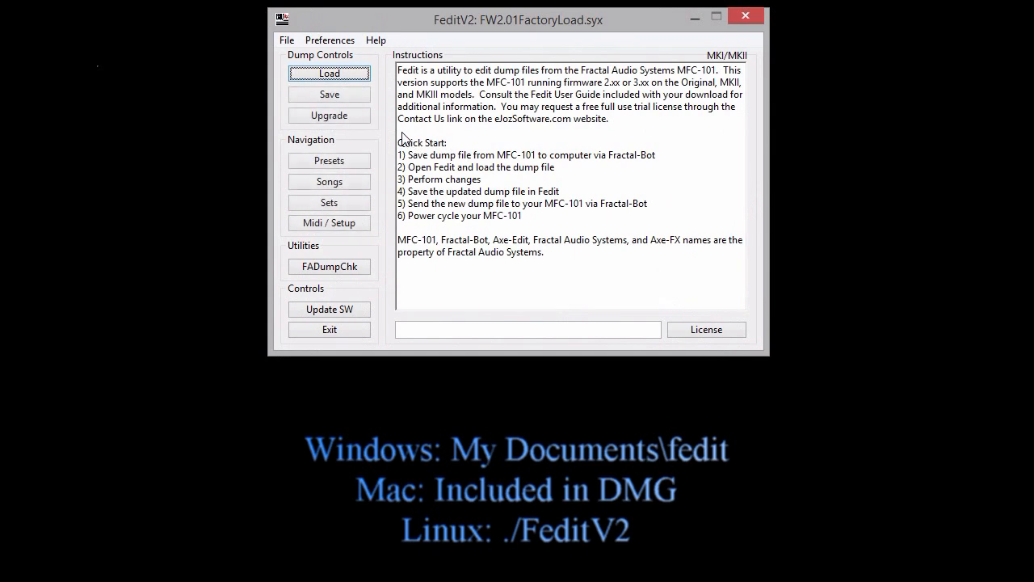
Upgrade the dump file to the firmware 2.15-2.18 and 3.xx formats, declining the MKIII format.
click(358, 116)
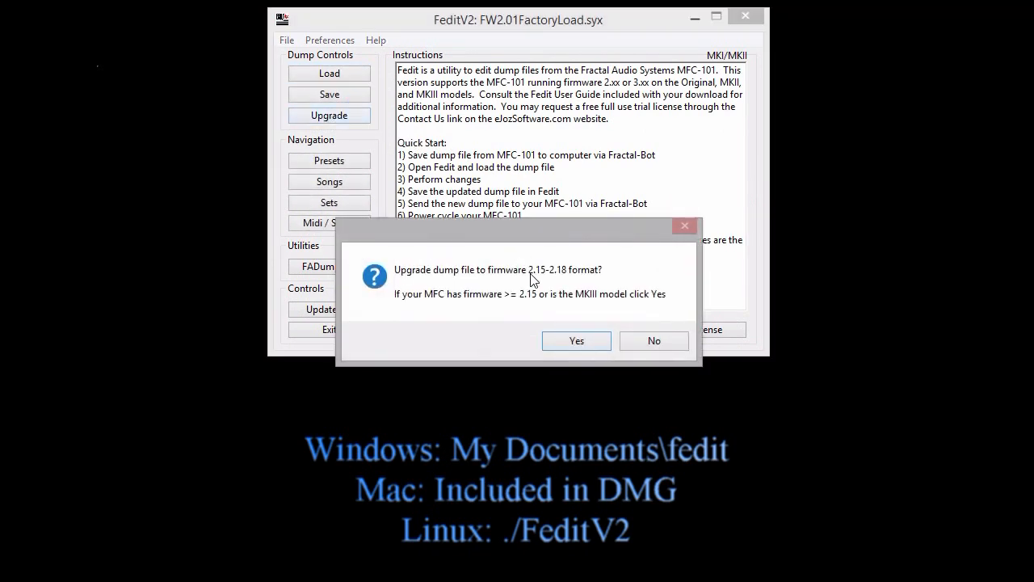
click(575, 340)
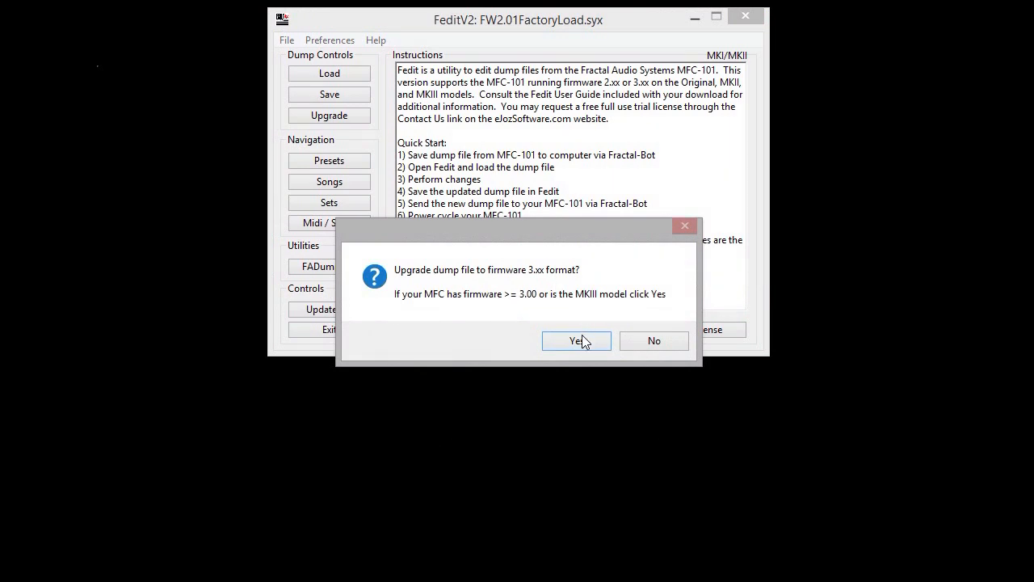
click(579, 339)
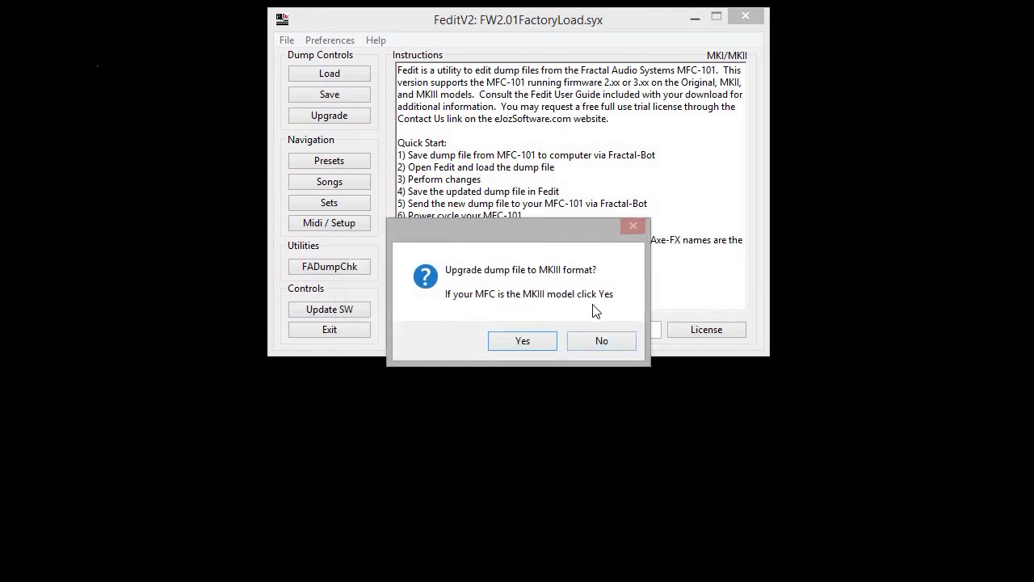
click(595, 340)
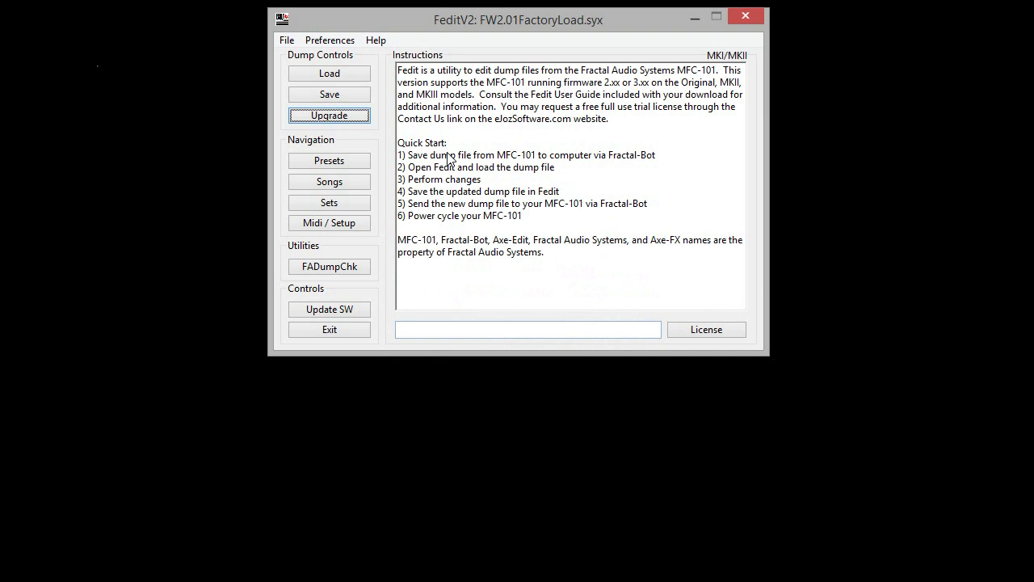
Save the upgraded dump as SoftwareDemo in the Demo folder.
click(360, 97)
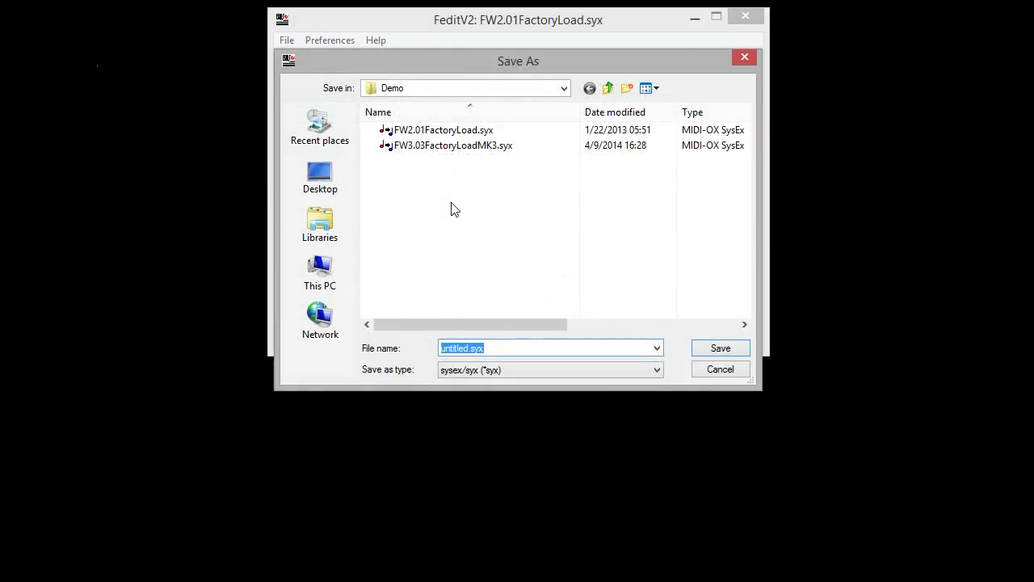
text(SoftwareDemo)
key(Return)
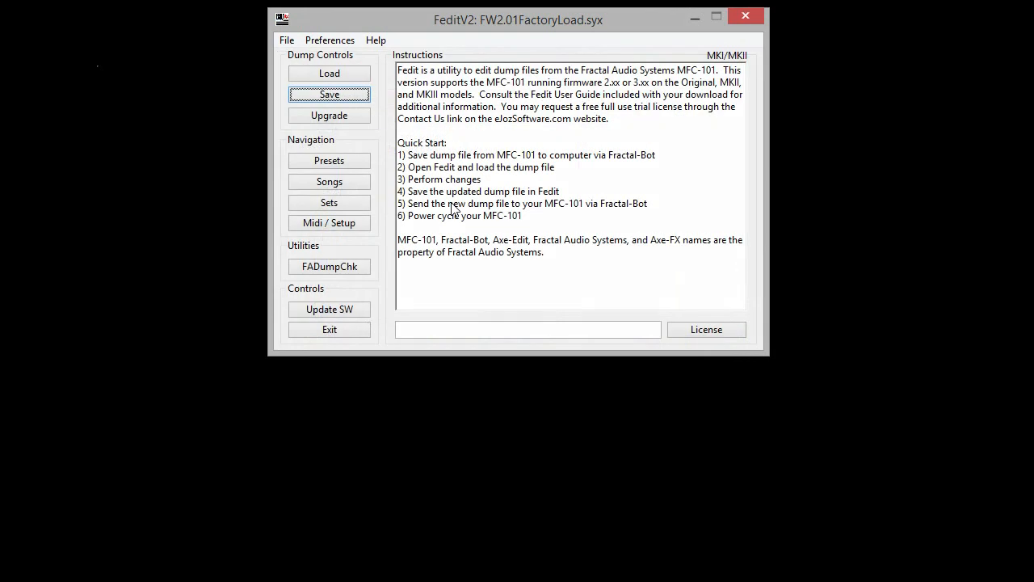
Look through the file, preference and help options, and view the program's version information.
click(286, 39)
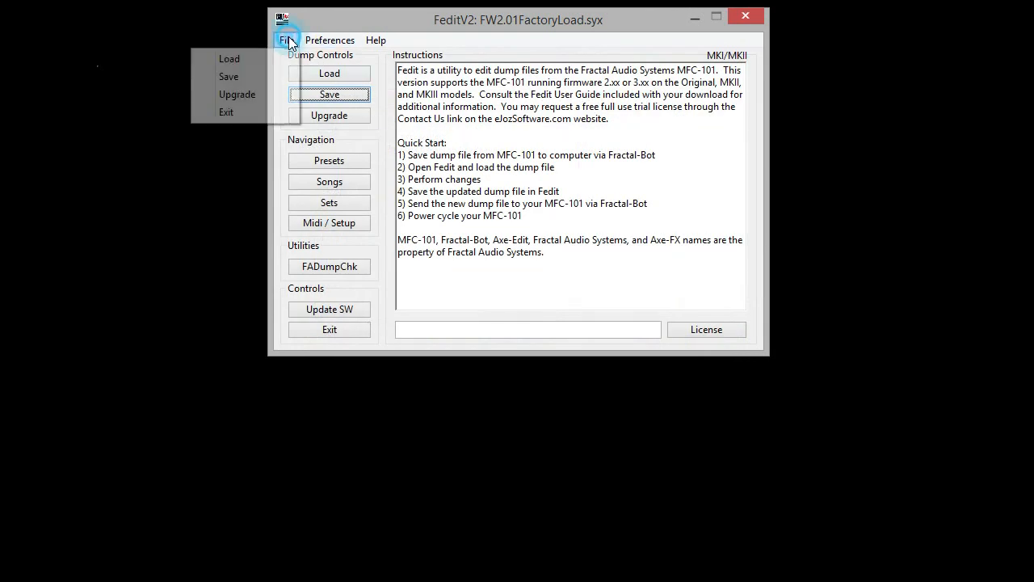
mouse_move(324, 40)
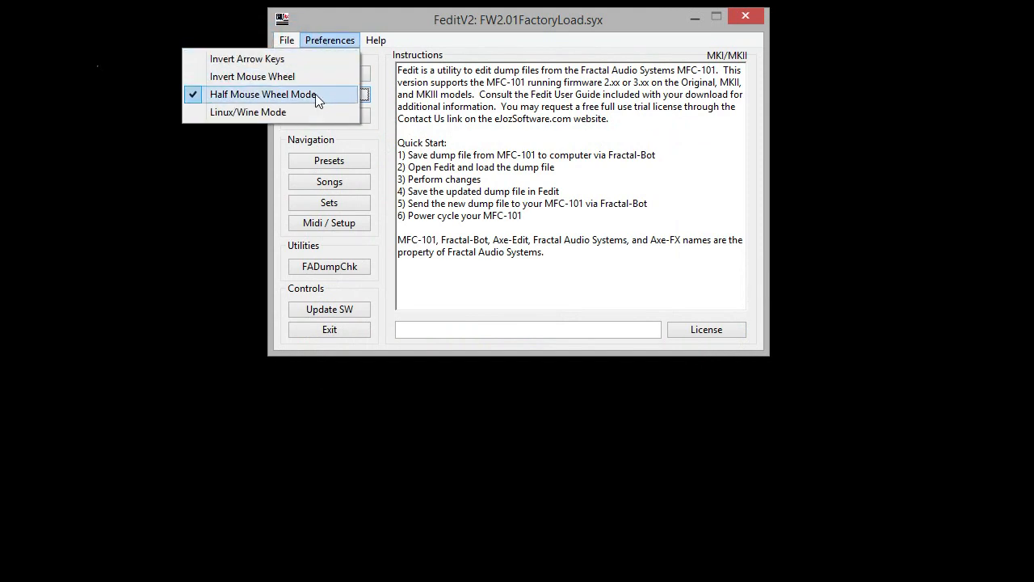
mouse_move(383, 40)
click(363, 78)
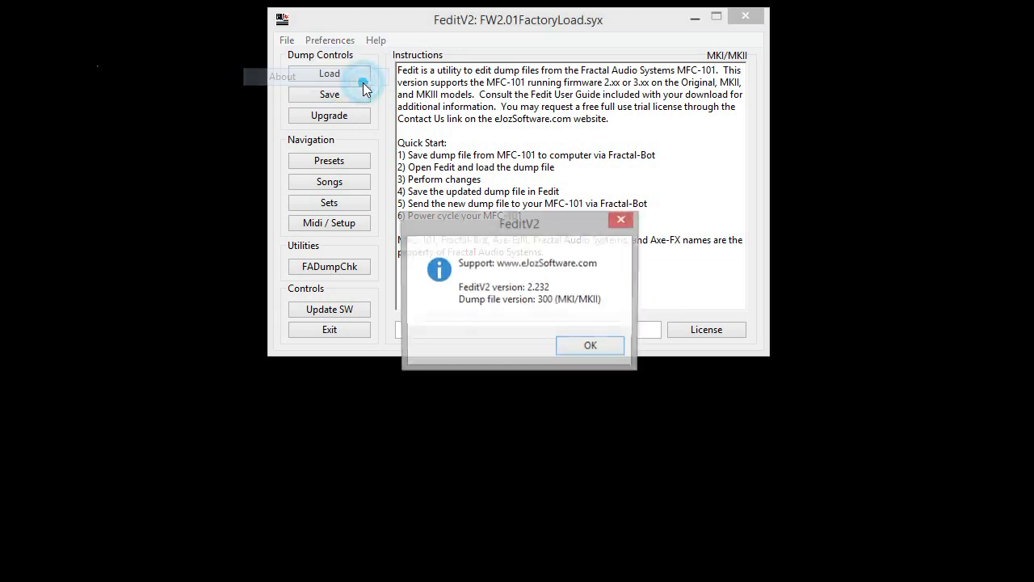
key(Return)
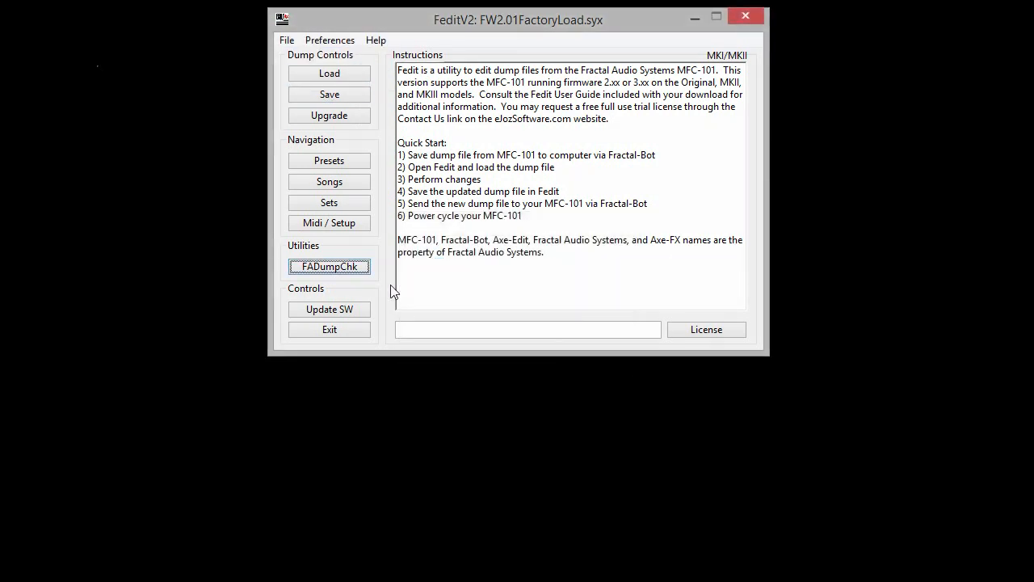
Check the sysex dump files in the FractalBot folder for validity with FADumpChk.
click(356, 268)
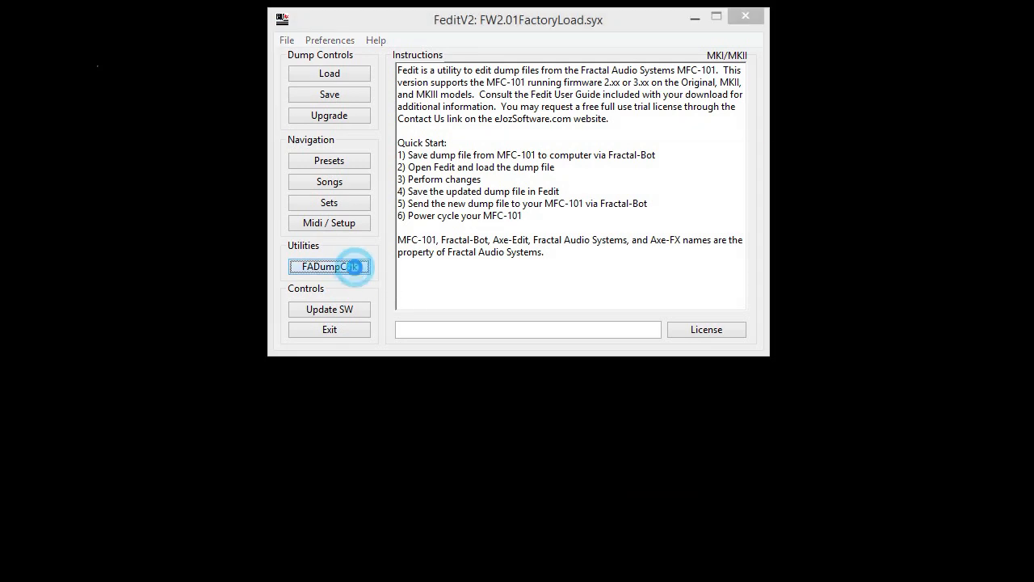
click(411, 253)
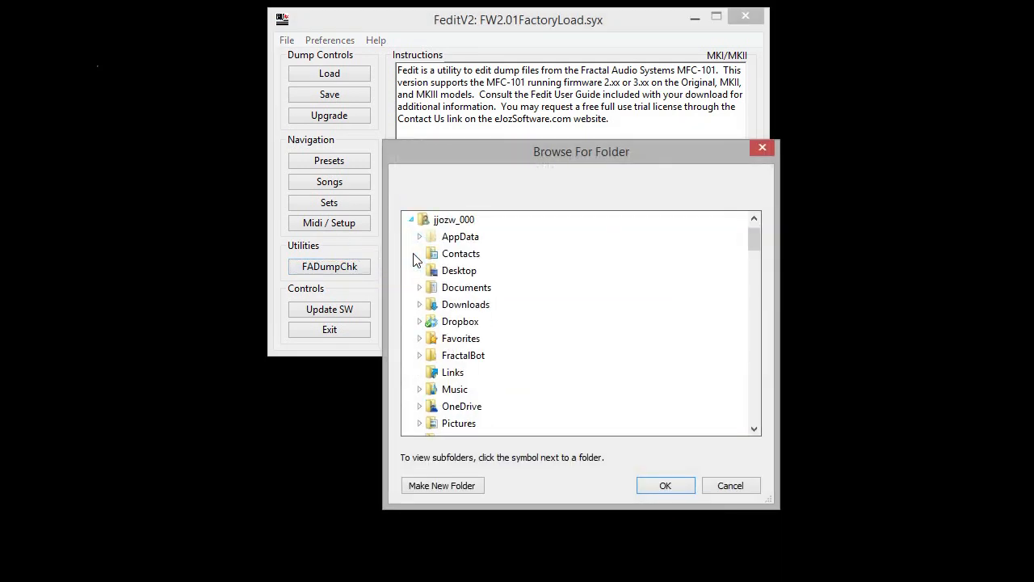
double_click(449, 356)
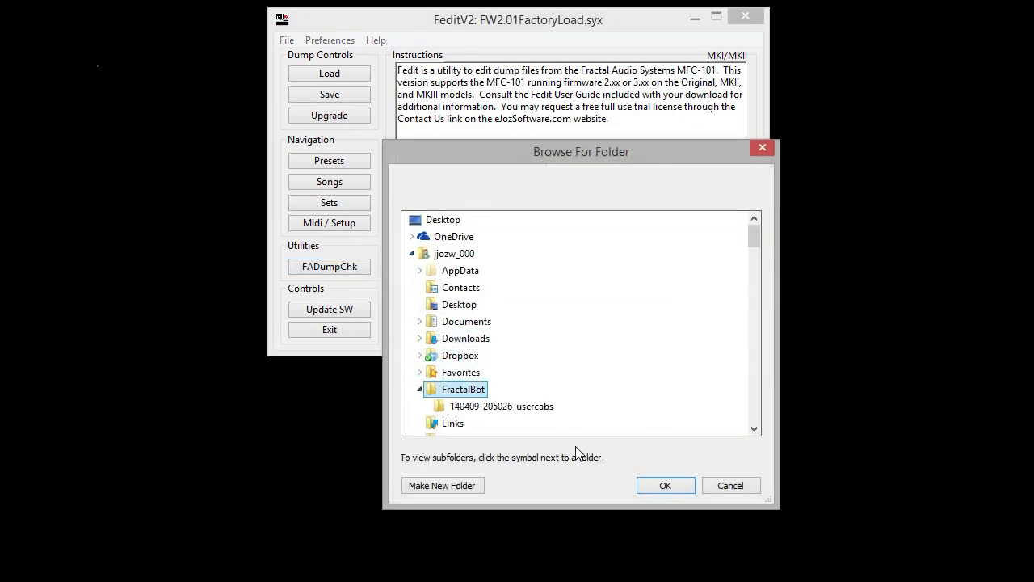
click(664, 486)
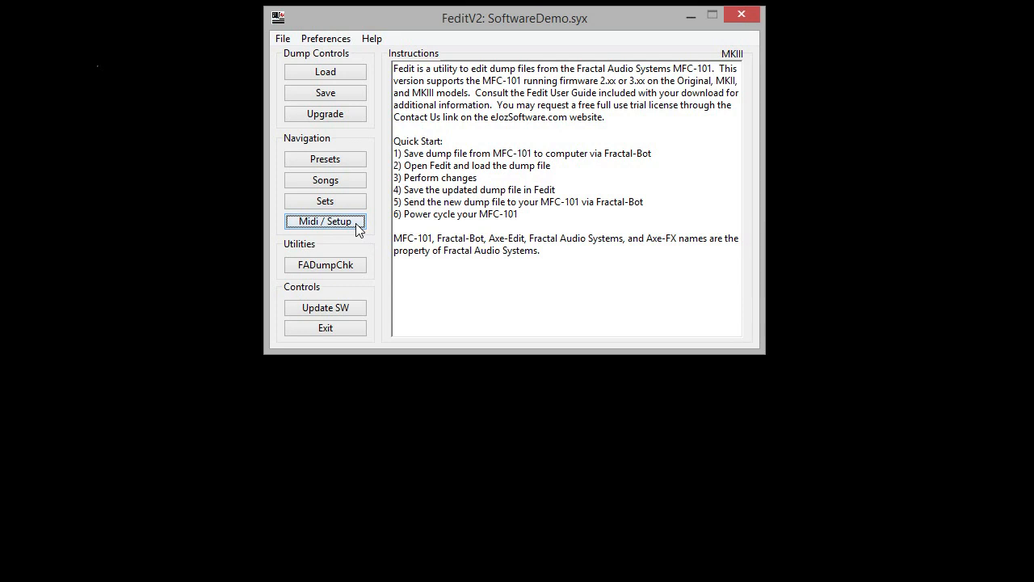
Open the Midi/Setup editor and look up the valid entries for the GRAPHEQ1 switch's c02 channel and CC number.
click(358, 223)
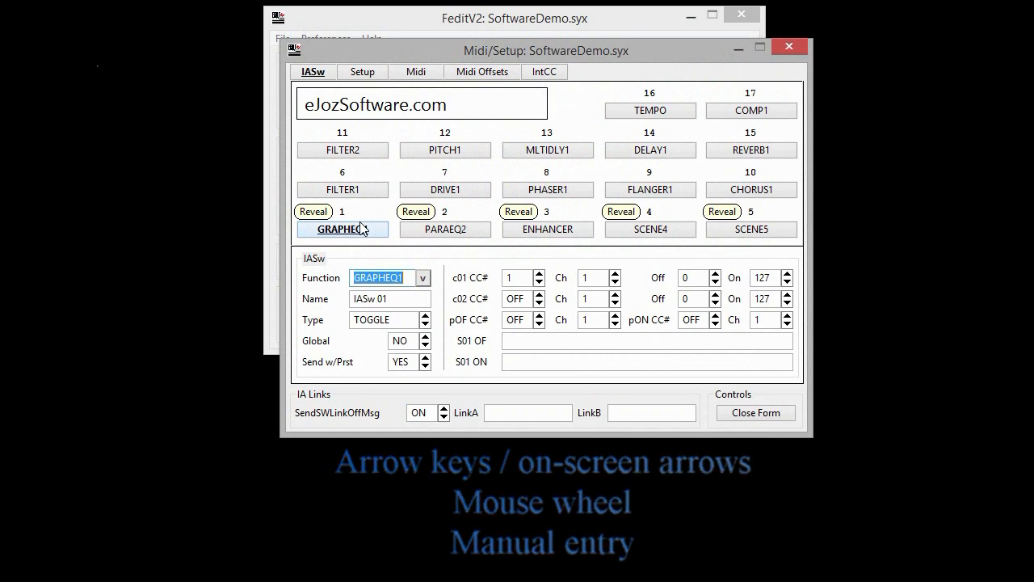
click(613, 302)
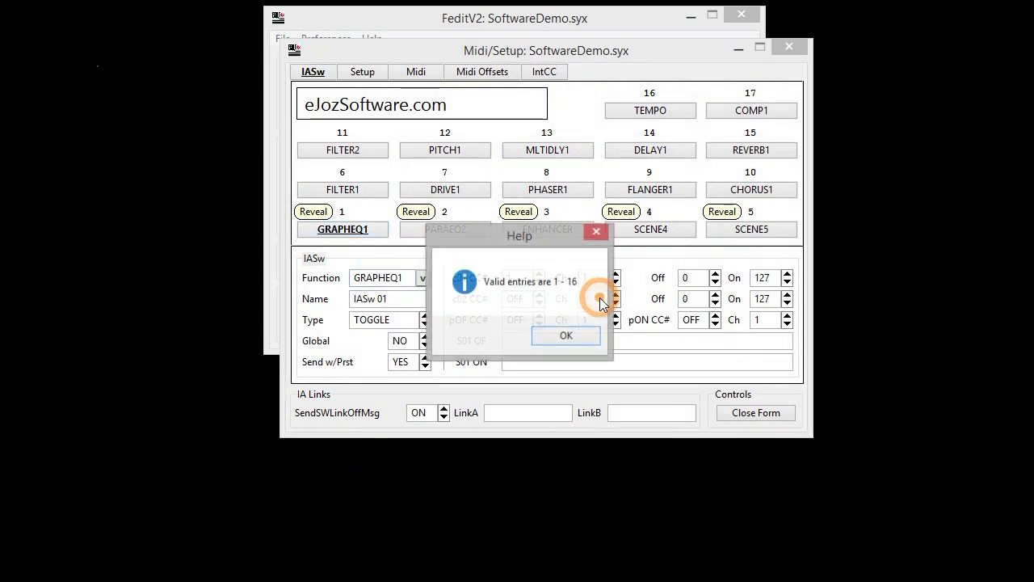
click(566, 336)
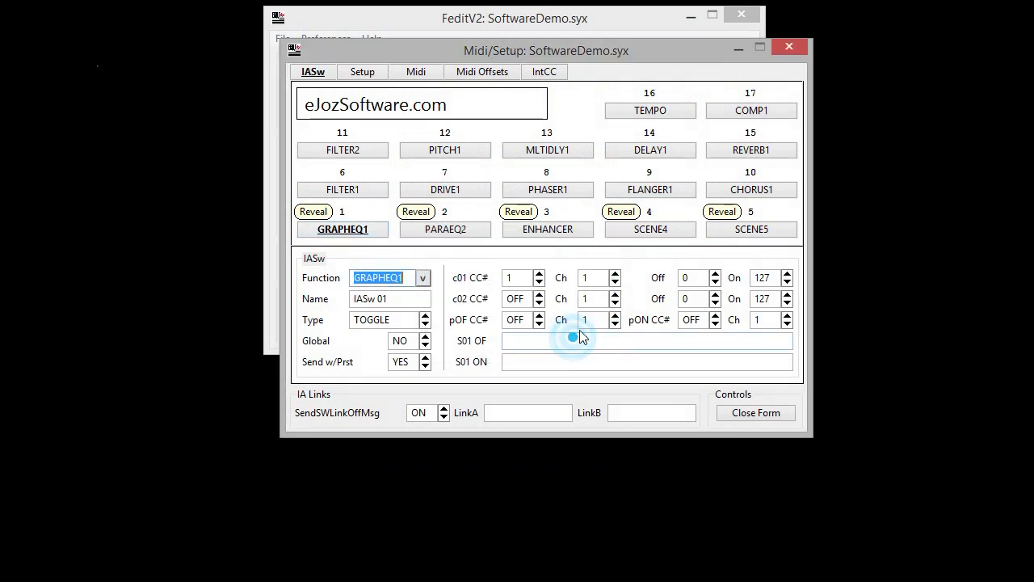
click(687, 299)
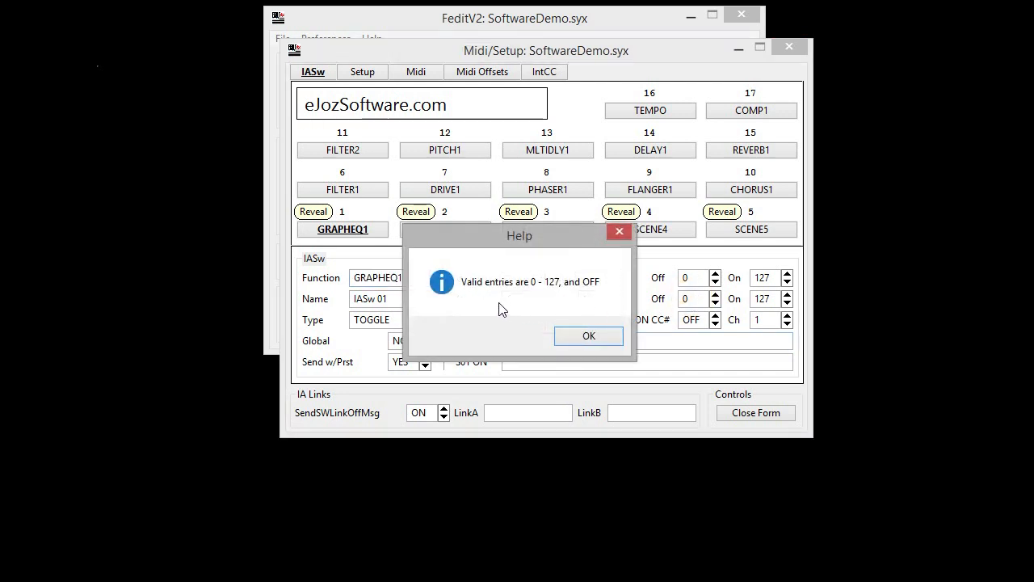
click(595, 338)
Try the invalid entry 1a as the c02 channel of the GRAPHEQ1 switch, and remove the extra character.
click(589, 299)
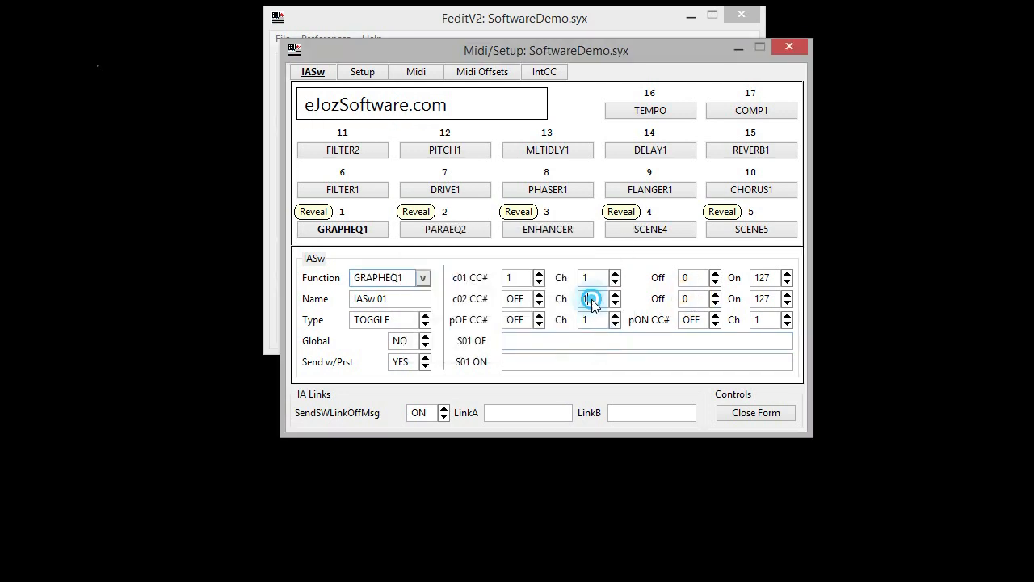
text(a)
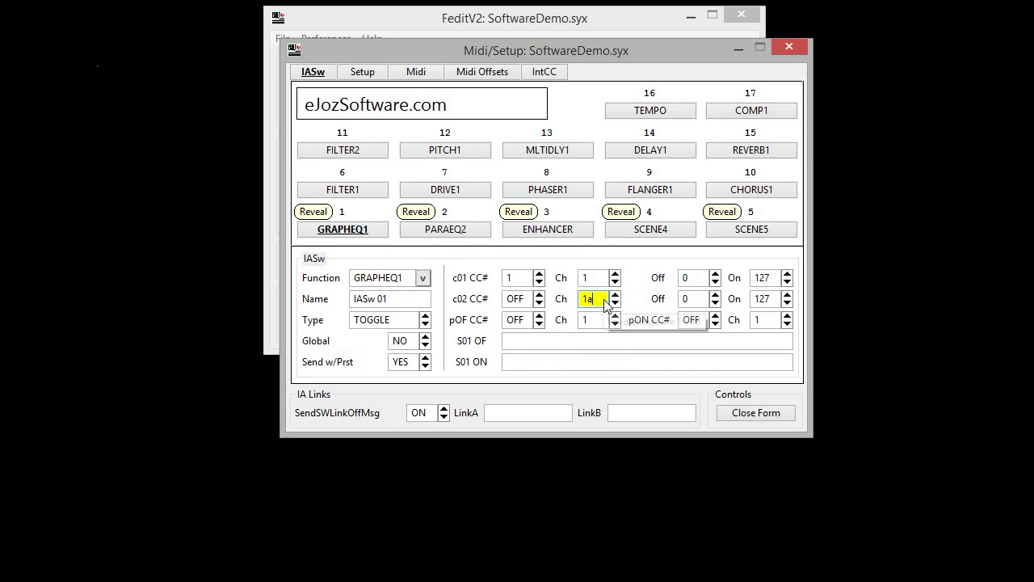
key(BackSpace)
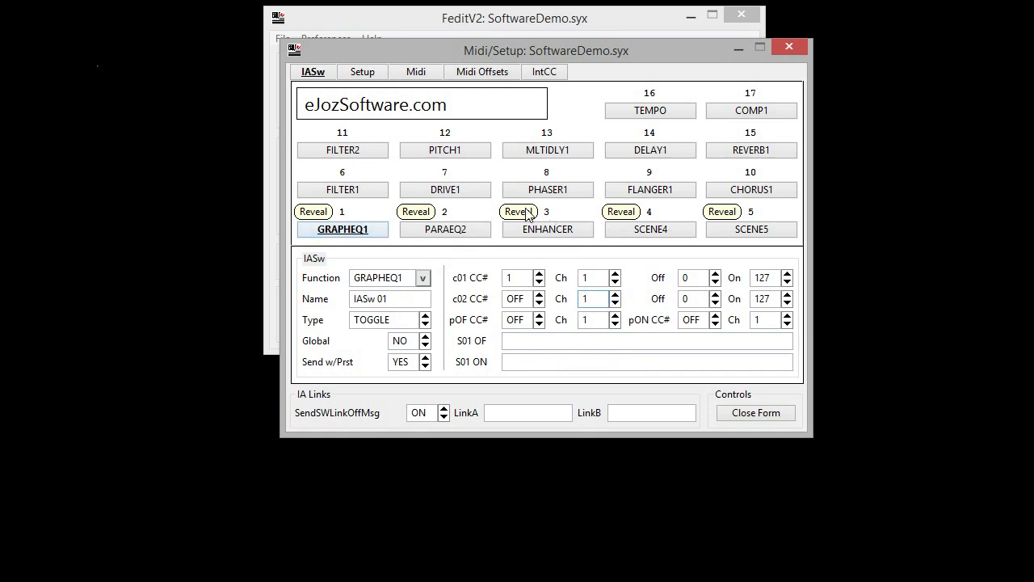
In the general setup, set BankSize to 3 and Looper Control to LONG.
click(365, 73)
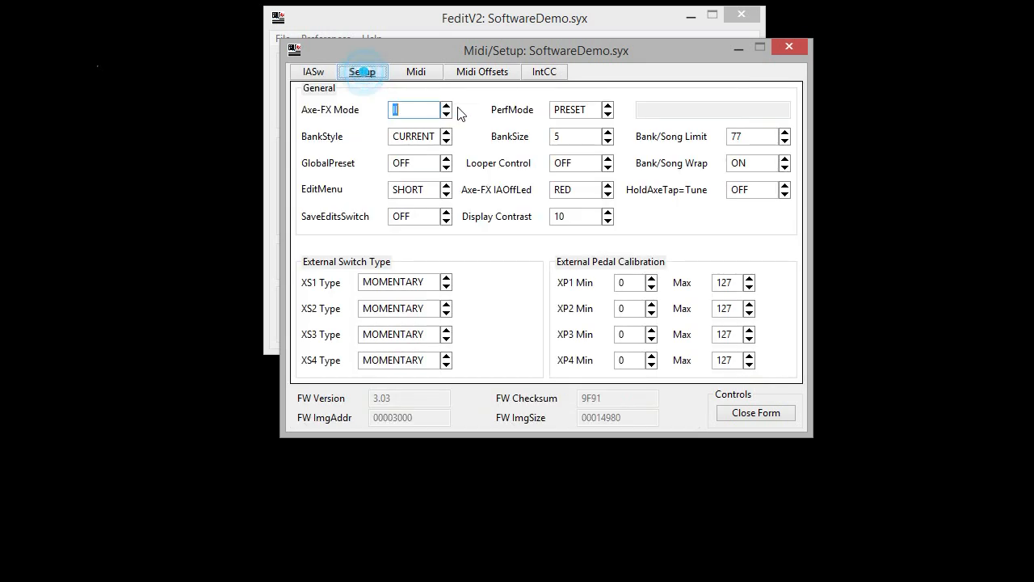
click(608, 142)
click(607, 141)
click(608, 159)
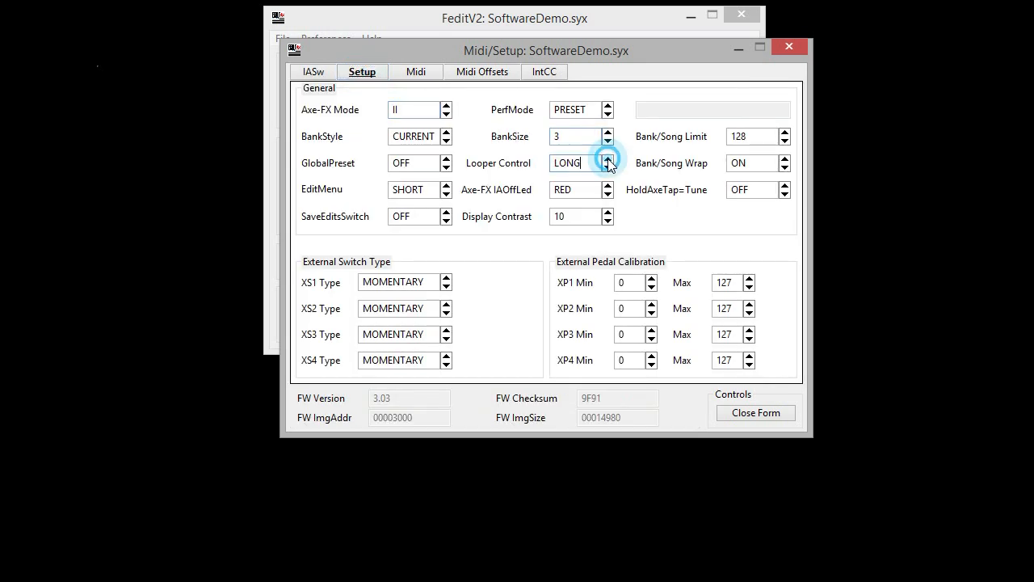
Assign the SCENE1 function to IA switch 4 and SCENE2 to IA switch 5.
click(312, 71)
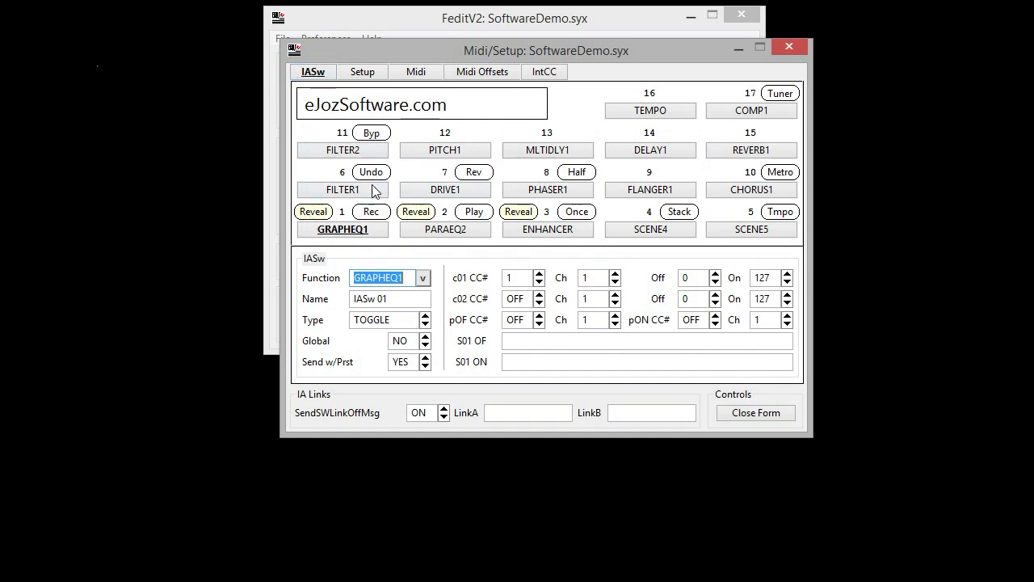
click(643, 230)
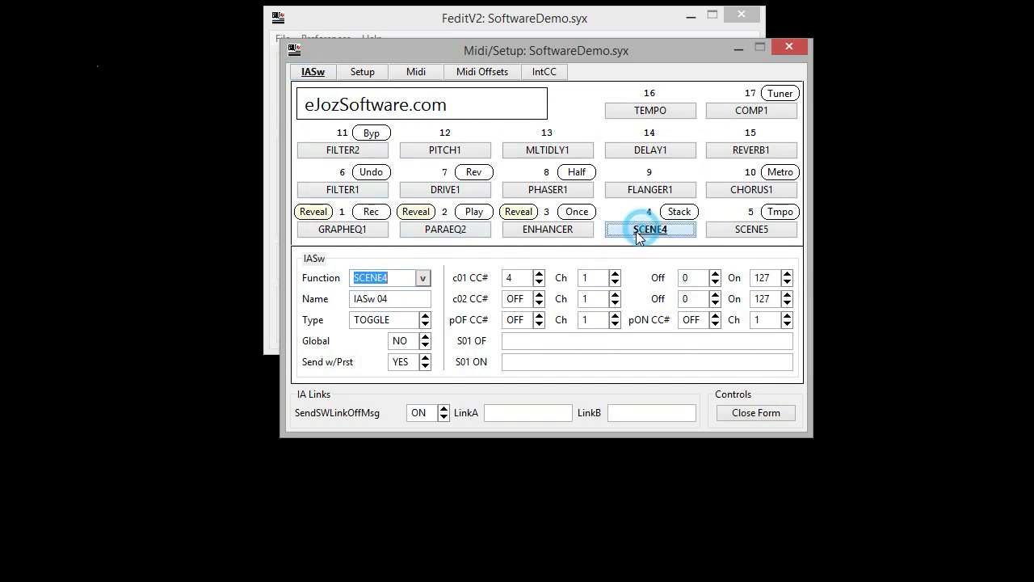
click(424, 278)
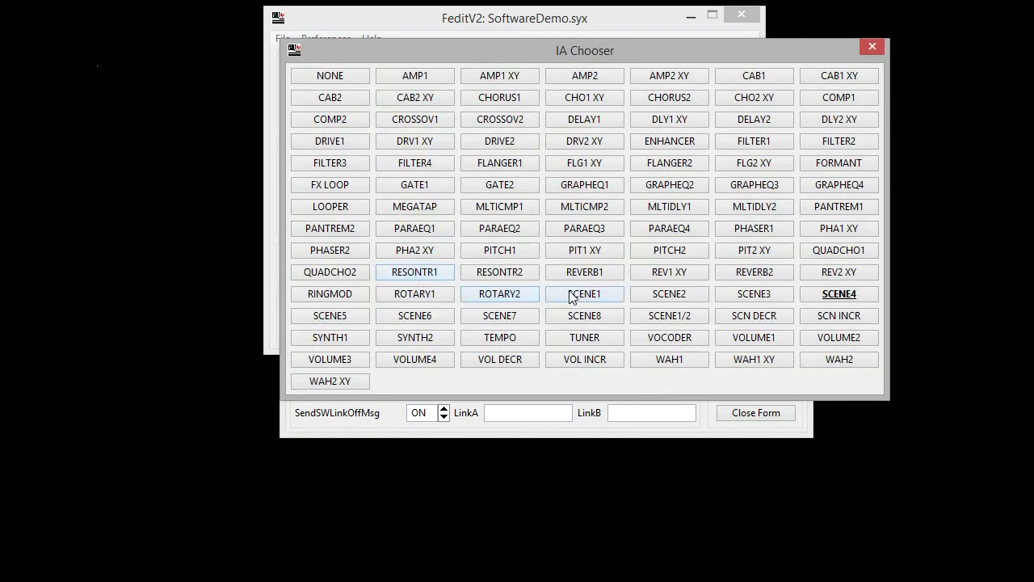
click(572, 296)
click(730, 229)
click(423, 278)
click(663, 295)
In the general setup, set PerfMode to SET02, BankStyle to NONE and GlobalPreset to BAK, and toggle HoldAxeTap=Tune.
click(363, 72)
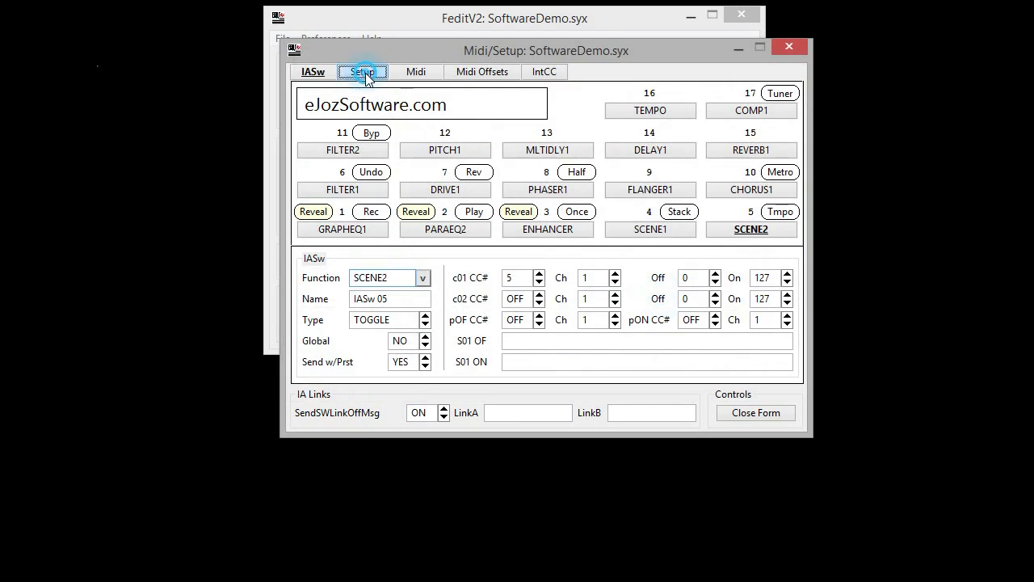
click(608, 106)
click(607, 106)
click(446, 140)
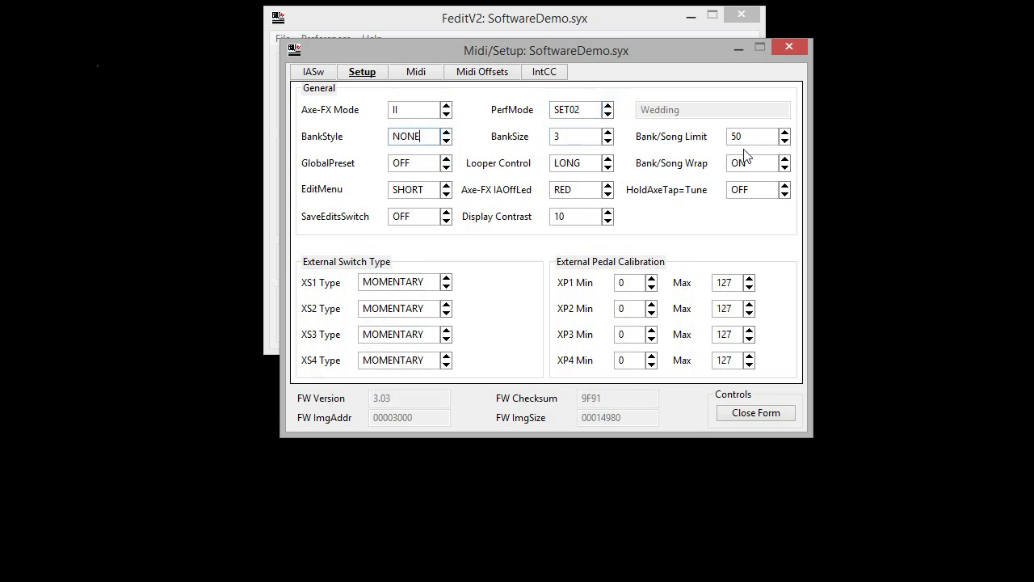
click(445, 160)
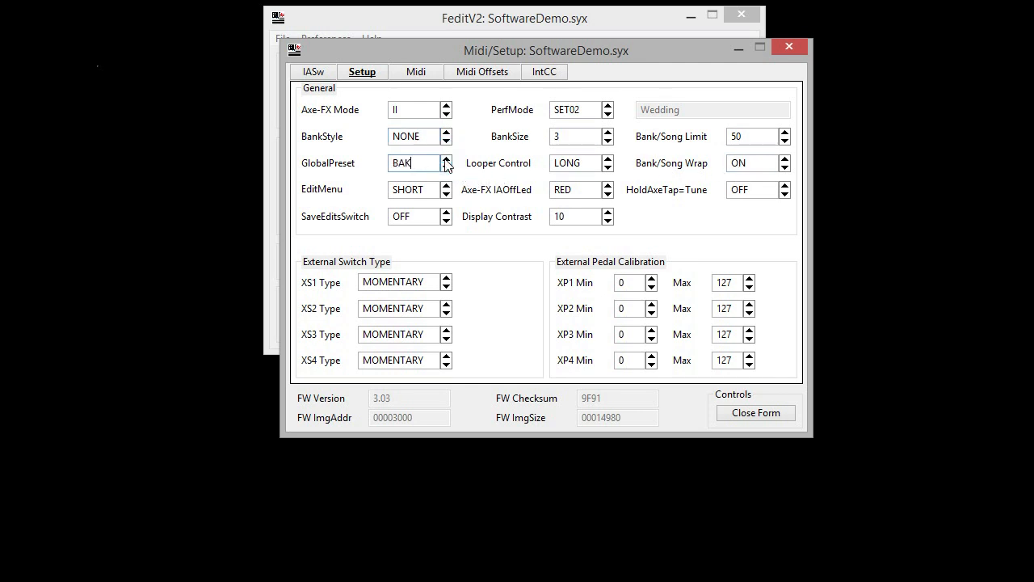
click(786, 185)
Set the external pedal calibration maximums to 115 for XP1, 116 for XP2 and 116 for XP3.
double_click(725, 284)
text(115)
double_click(728, 310)
text(116)
double_click(725, 336)
text(116)
Open the MIDI settings and cycle the Use Port options back around to EXPANSION.
click(414, 73)
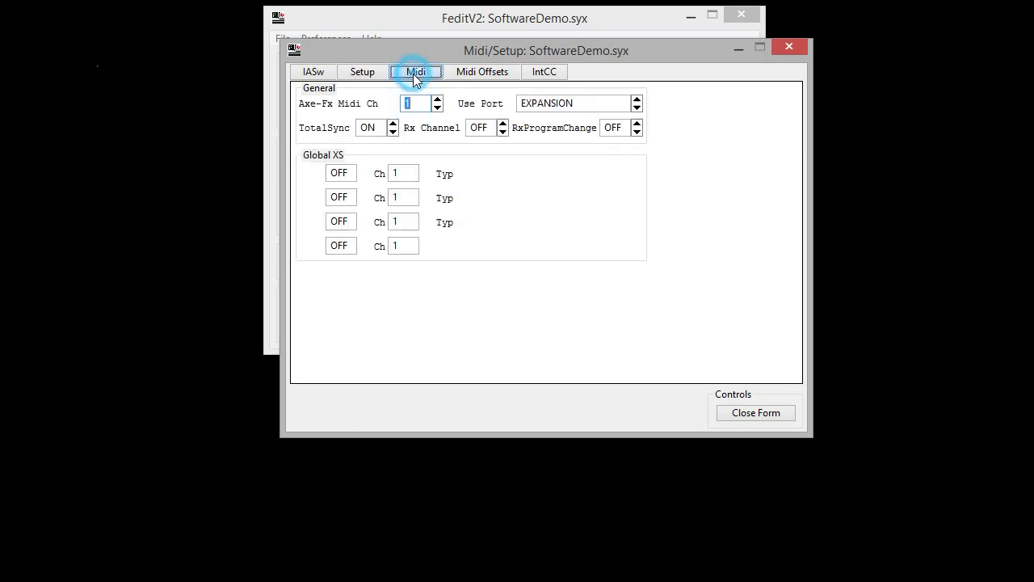
click(636, 99)
click(637, 99)
click(637, 100)
Set the global XP1, XP2, XP3 and XP4 CC numbers to 16, 17, 18 and 19.
double_click(335, 291)
text(16)
double_click(338, 314)
text(17)
double_click(339, 339)
text(18)
double_click(340, 363)
text(19)
Set the Beg value of all four global external pedals to PDL.
click(493, 288)
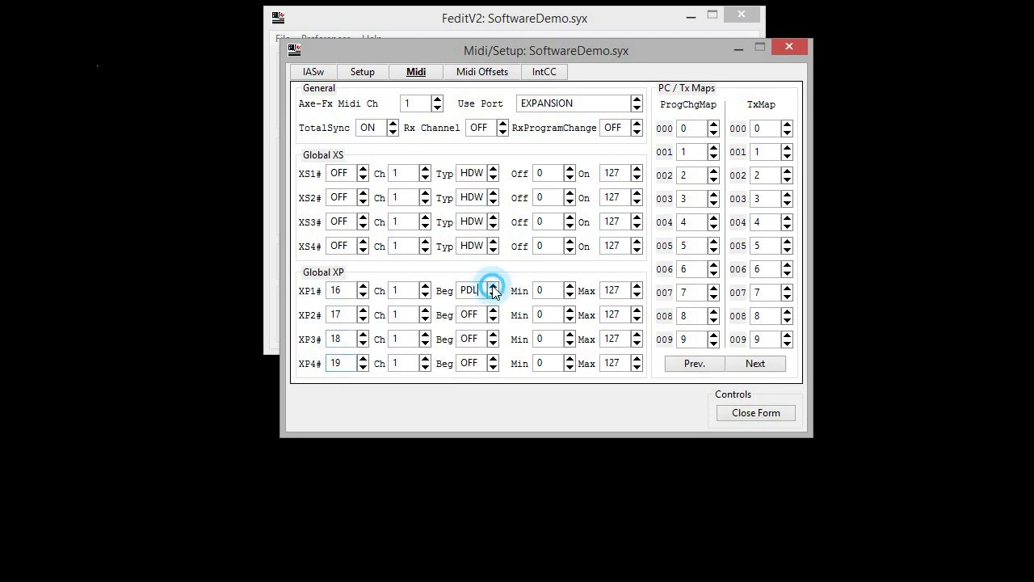
click(493, 310)
click(493, 337)
click(493, 360)
Set the global XS1, XS2, XS3 and XS4 CC numbers to 20, 21, 22 and 23.
double_click(339, 175)
text(20)
double_click(340, 197)
text(21)
double_click(339, 221)
text(22)
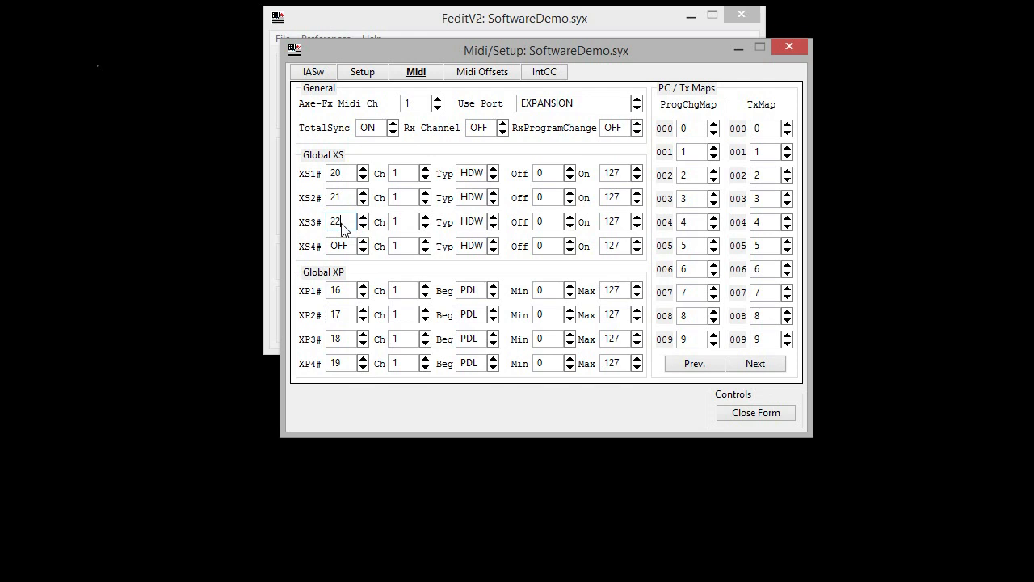
double_click(339, 246)
text(23)
Turn on the MFC display offset in the MIDI offsets and open the Presets window to check its preset numbering.
click(473, 76)
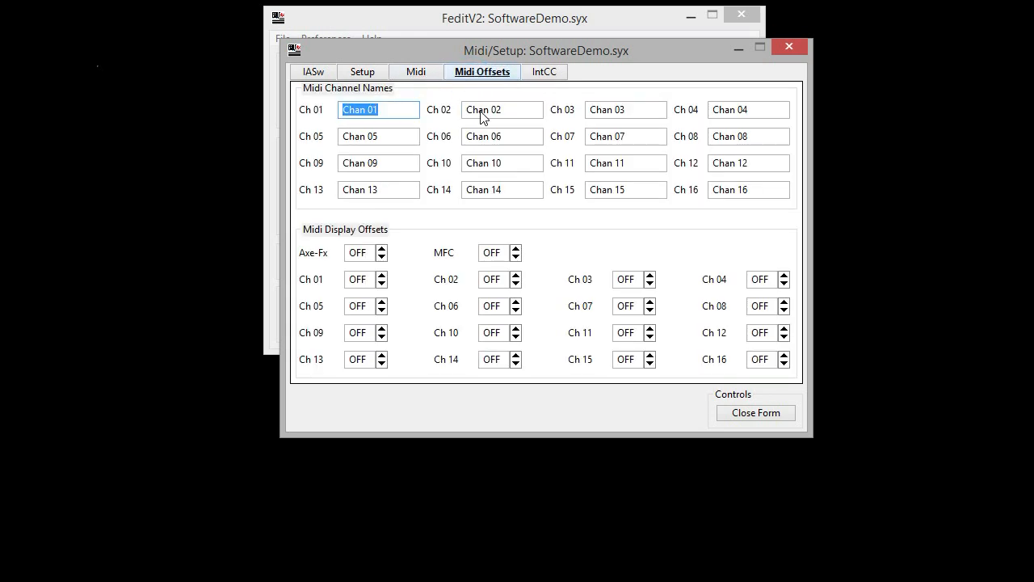
click(516, 249)
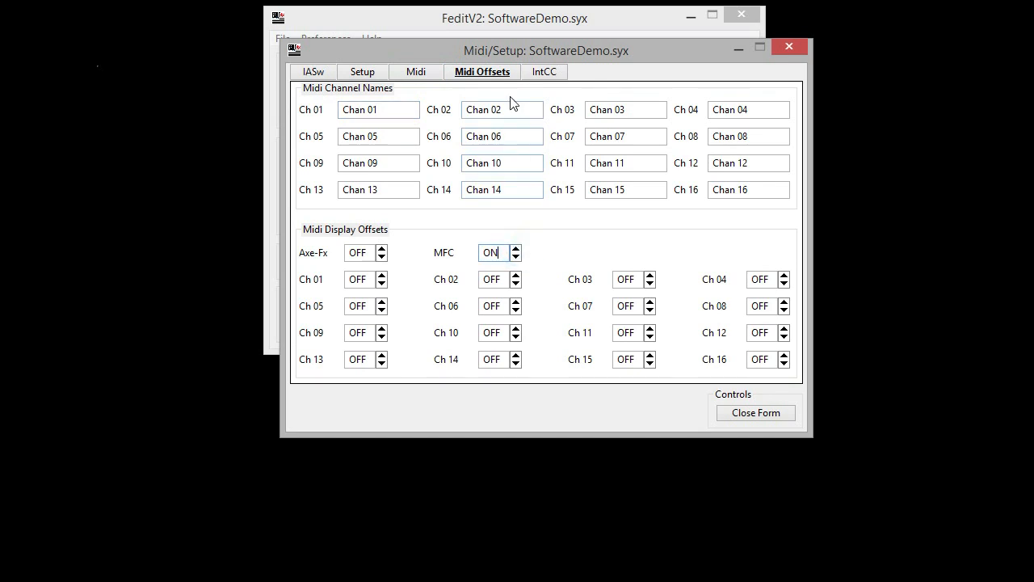
click(501, 30)
click(346, 164)
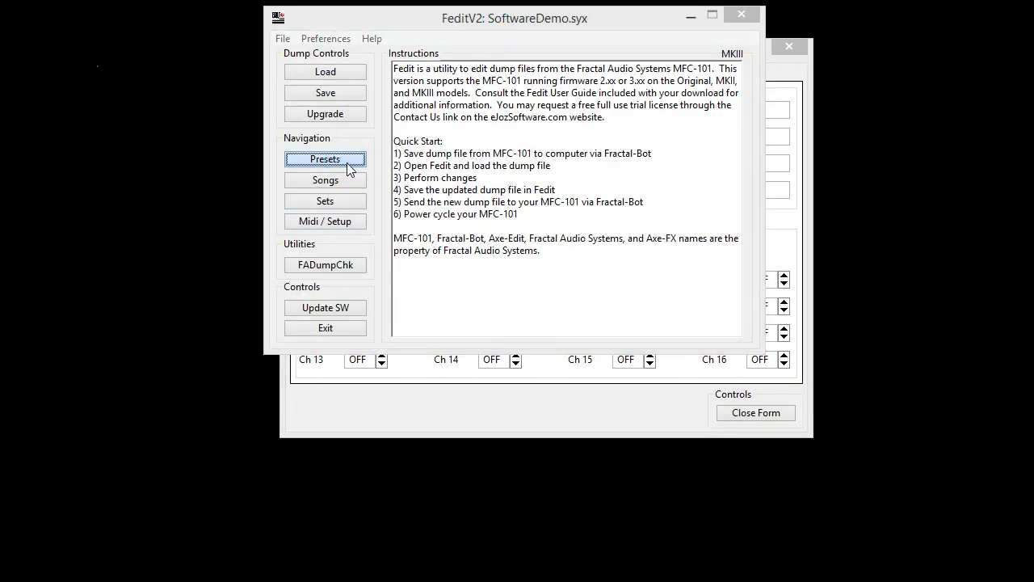
drag(430, 49, 172, 25)
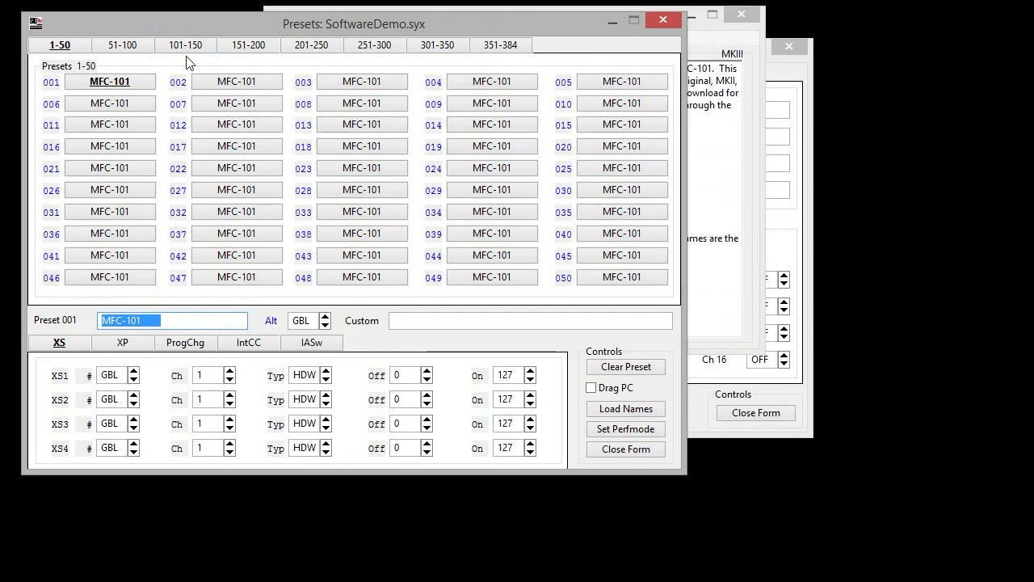
Turn the MFC display offset off again and go to the internal CC settings.
click(787, 71)
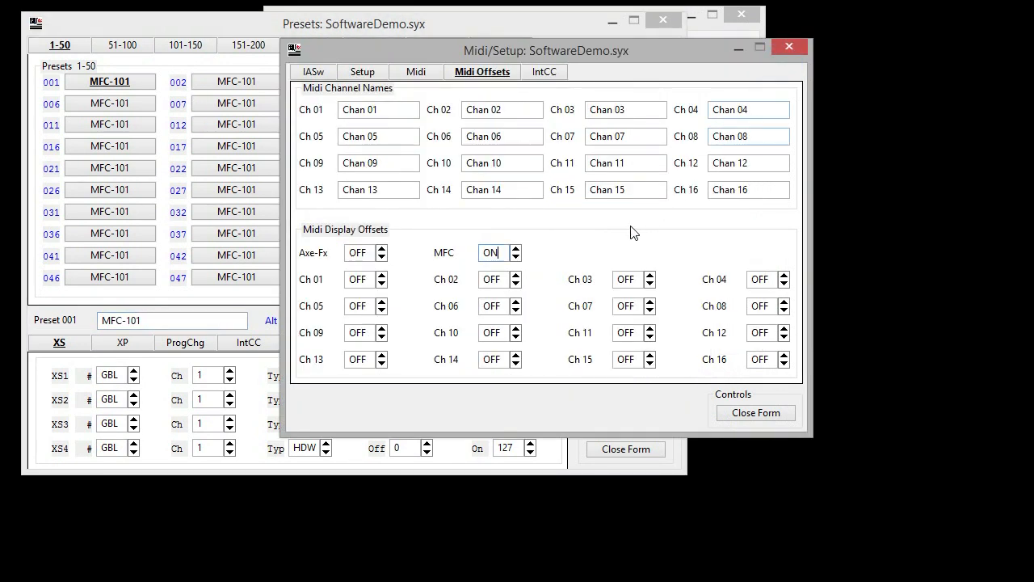
click(515, 256)
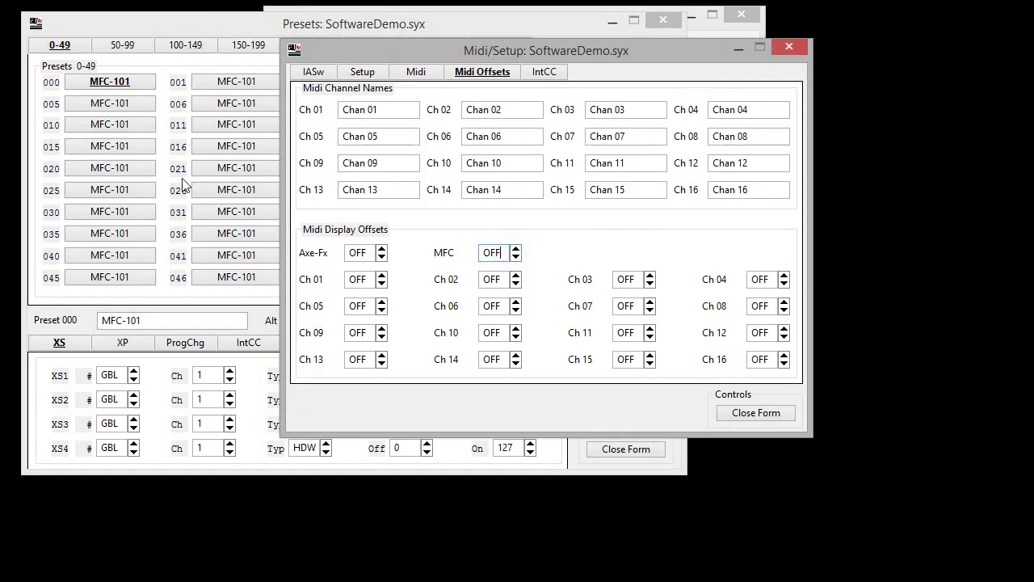
click(541, 76)
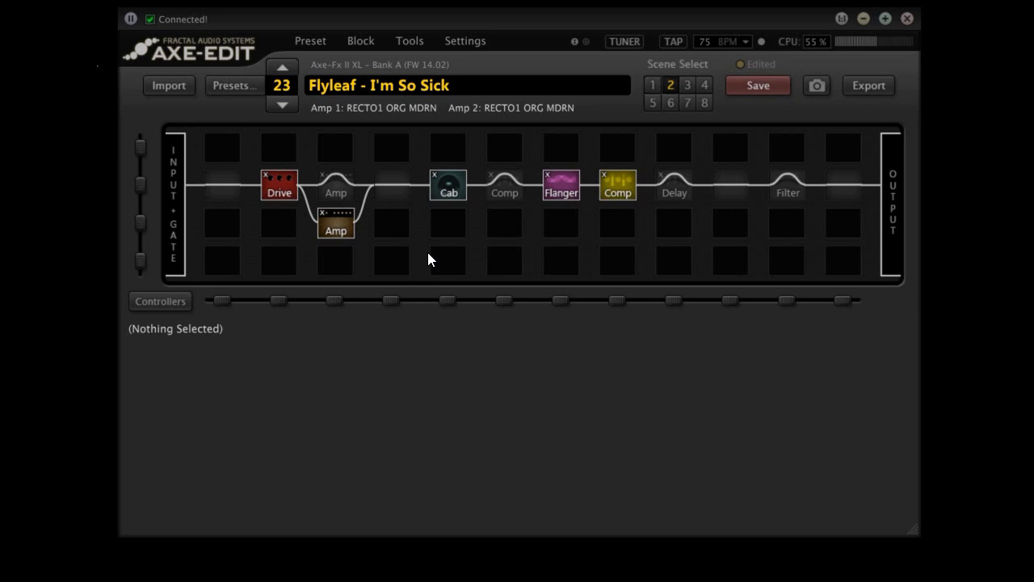
In Axe-Edit, export the preset list as the text file preset names.txt in the Demo folder.
click(414, 41)
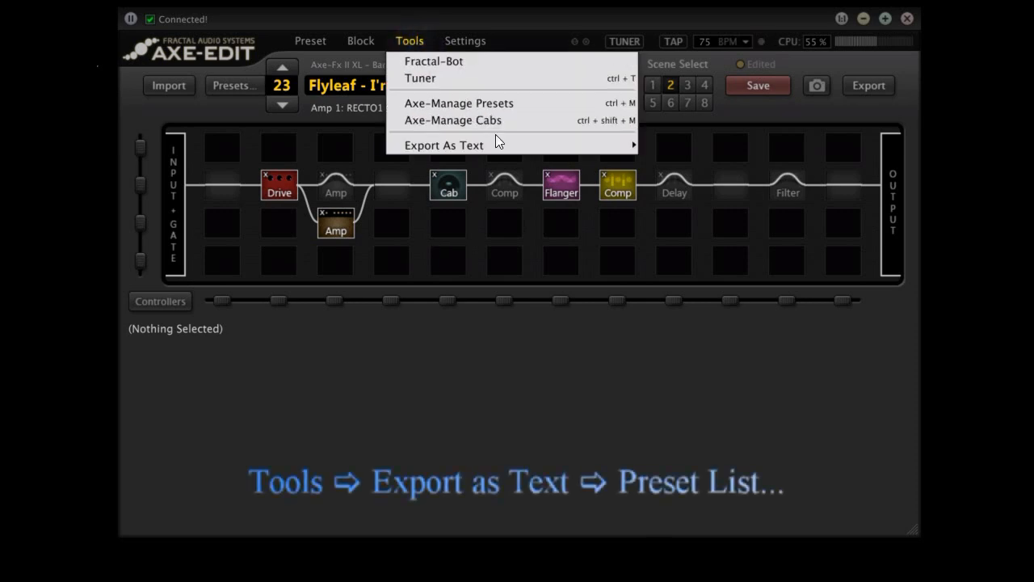
mouse_move(516, 145)
click(656, 146)
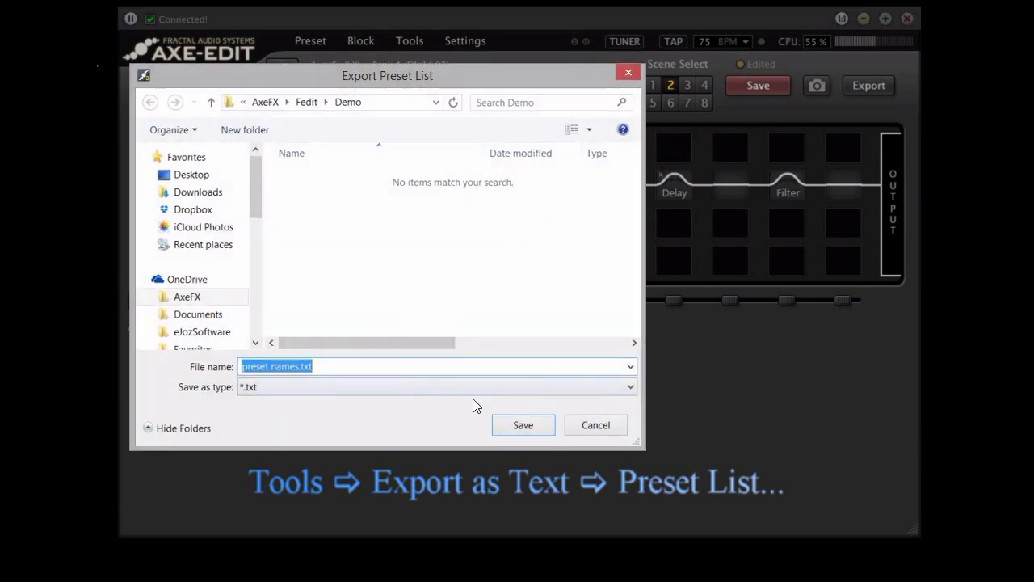
click(514, 426)
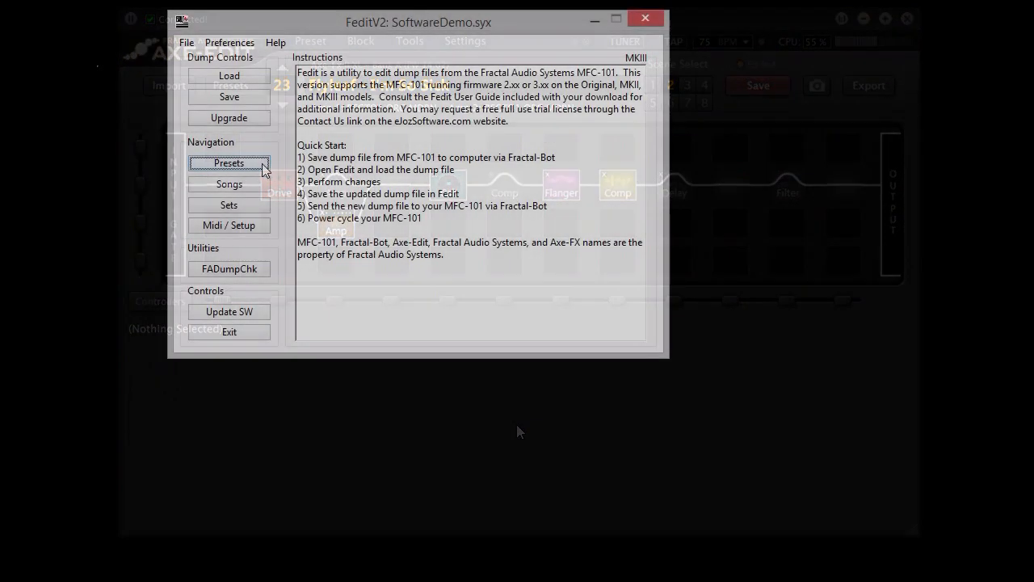
Switch to Fedit's presets and load the preset names from preset names.txt.
click(260, 163)
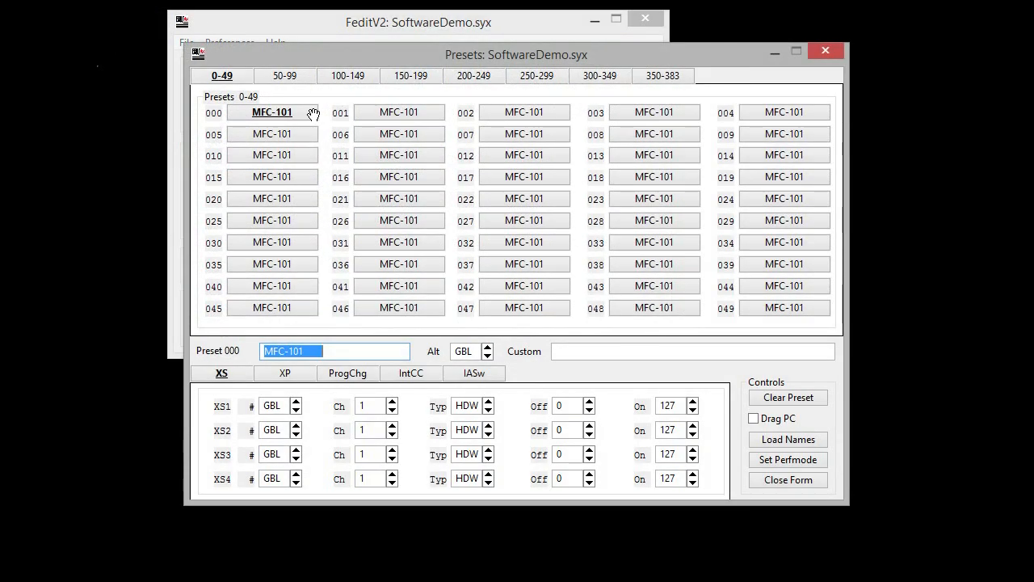
click(810, 438)
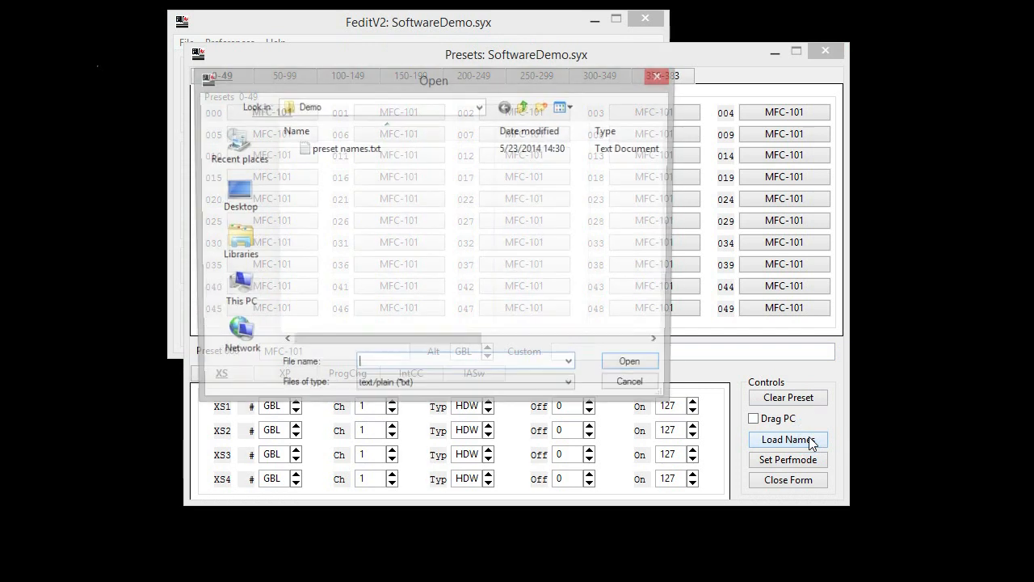
click(372, 151)
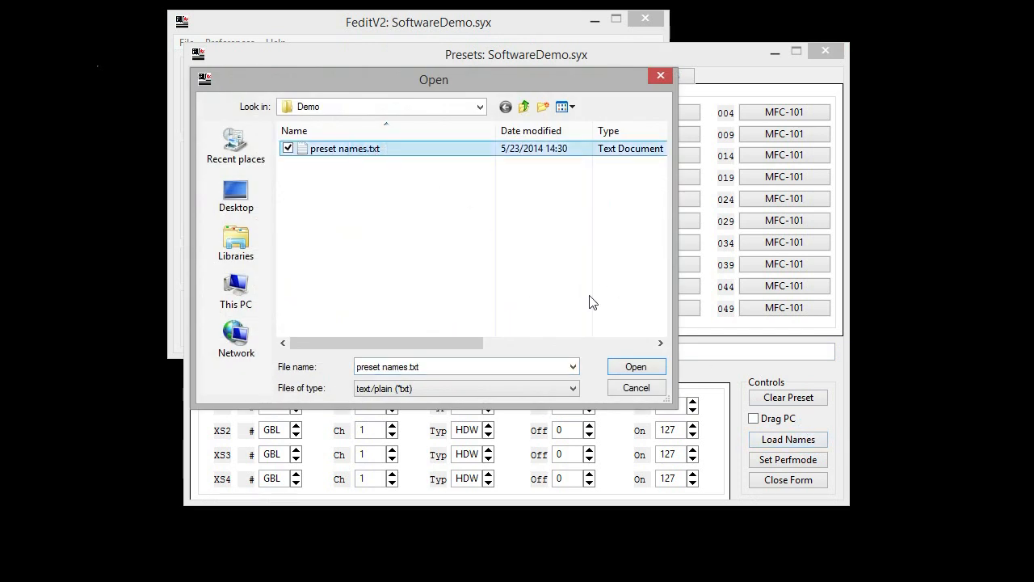
click(639, 366)
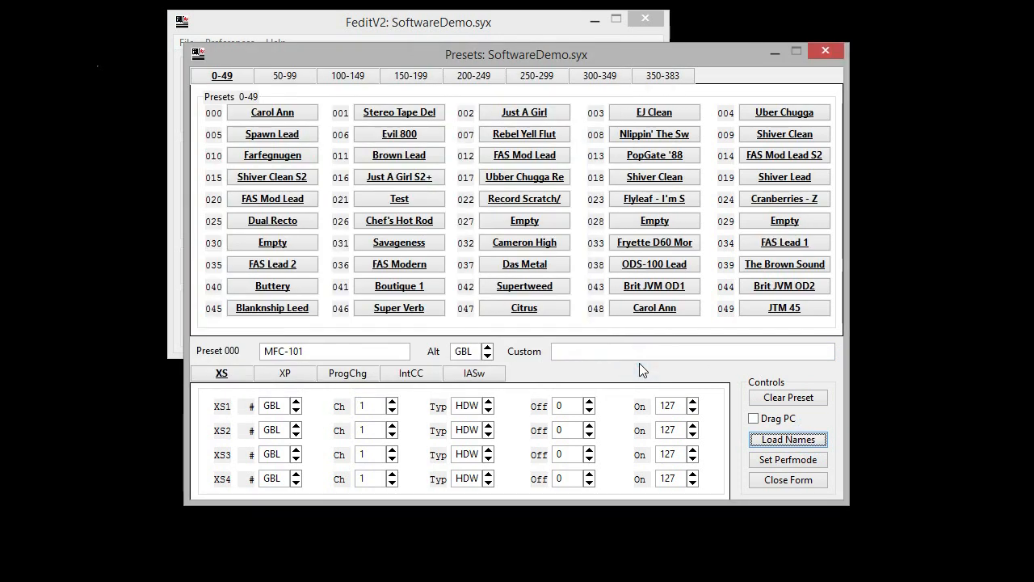
Review preset 000's external pedal, program change, internal CC and IA switch settings.
click(285, 374)
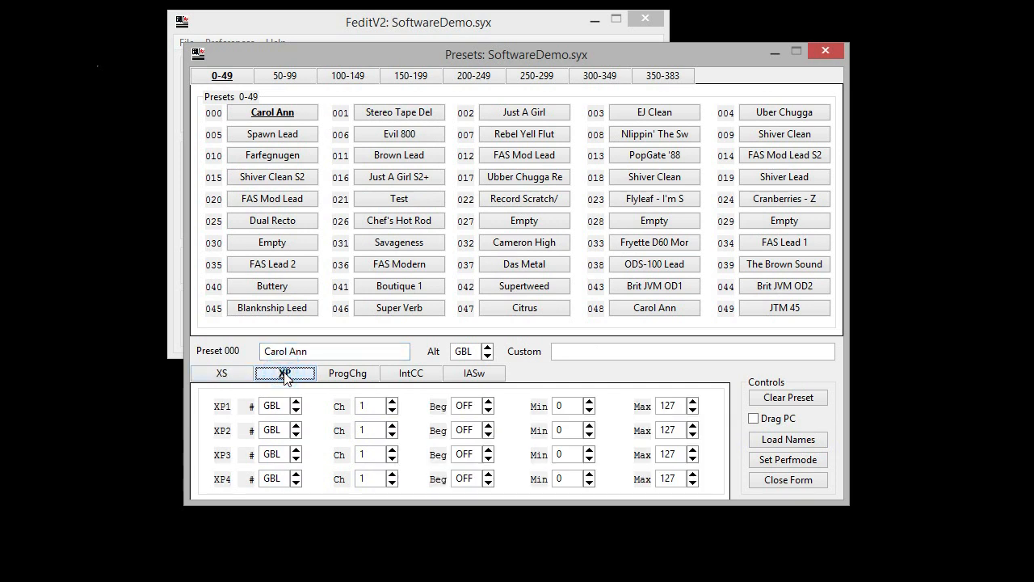
click(353, 372)
click(417, 373)
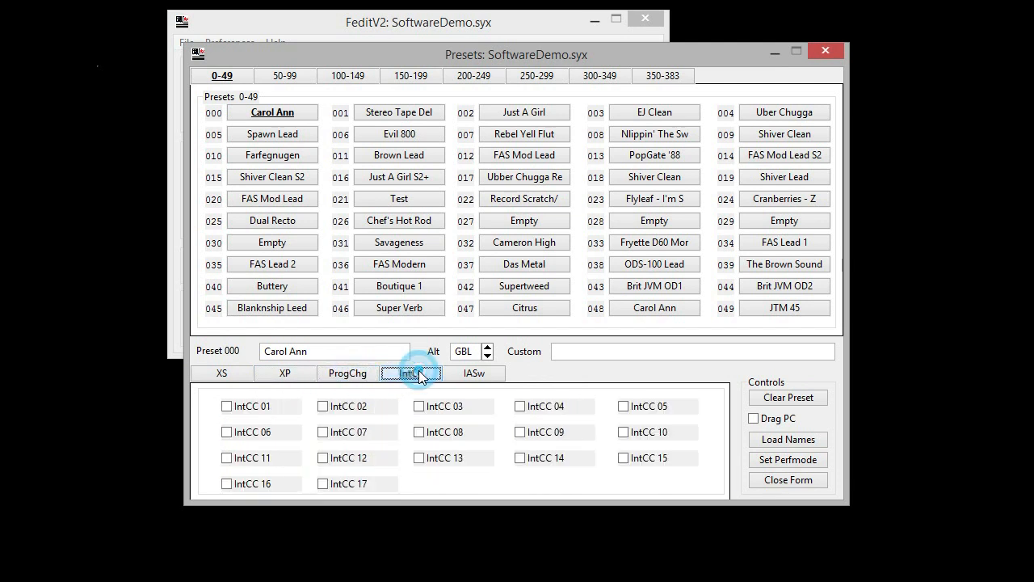
click(485, 376)
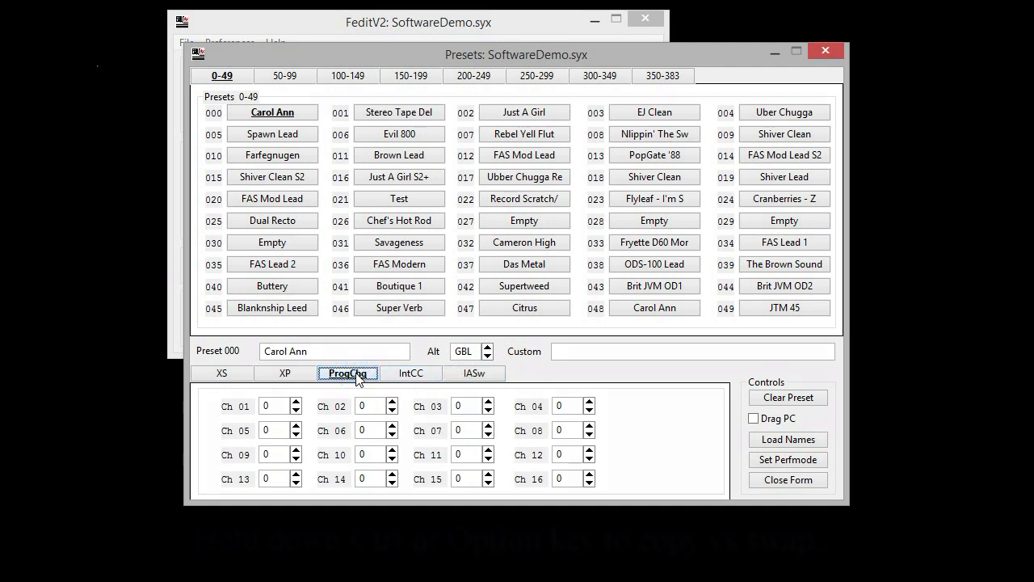
Enable Drag PC and swap preset 001 Stereo Tape Del with preset 000 Carol Ann.
mouse_move(285, 112)
mouse_down()
mouse_move(411, 111)
mouse_move(286, 125)
mouse_up()
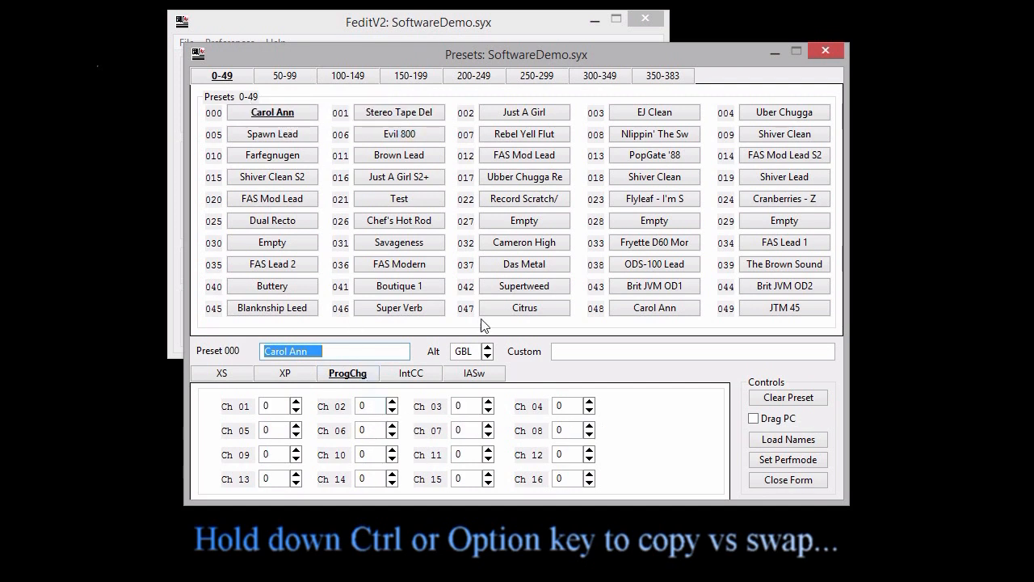
click(369, 112)
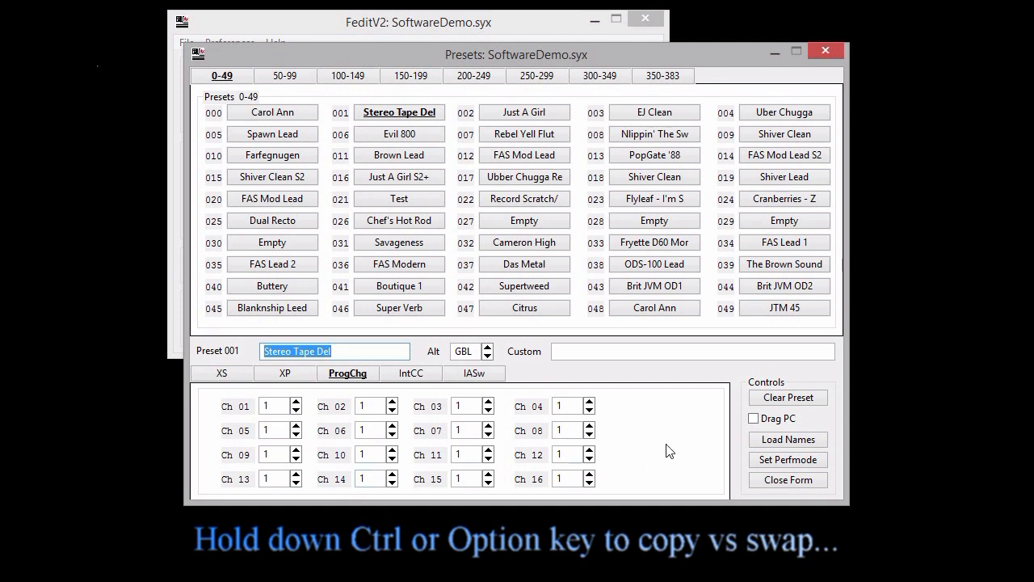
click(753, 418)
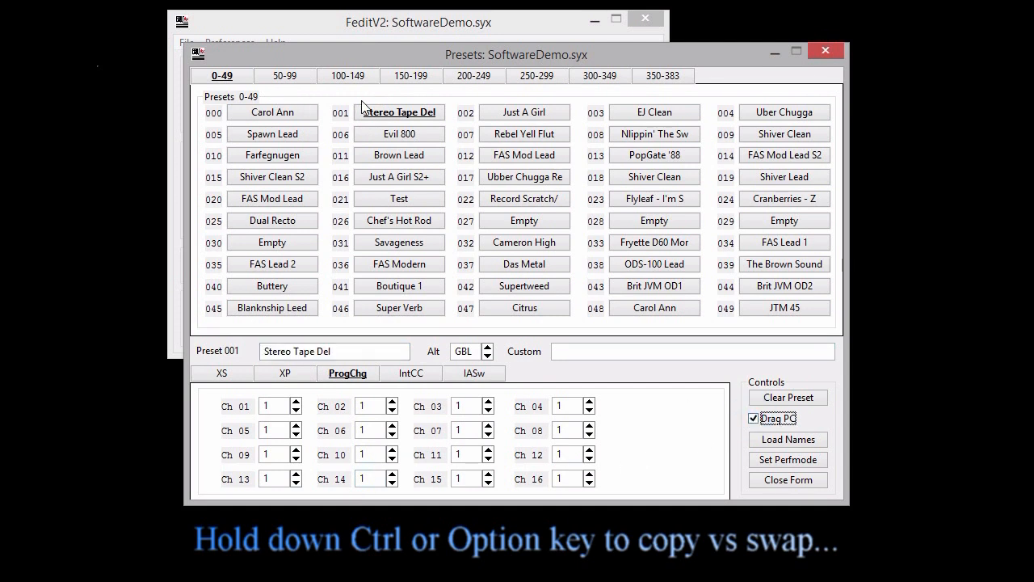
drag(363, 110, 265, 109)
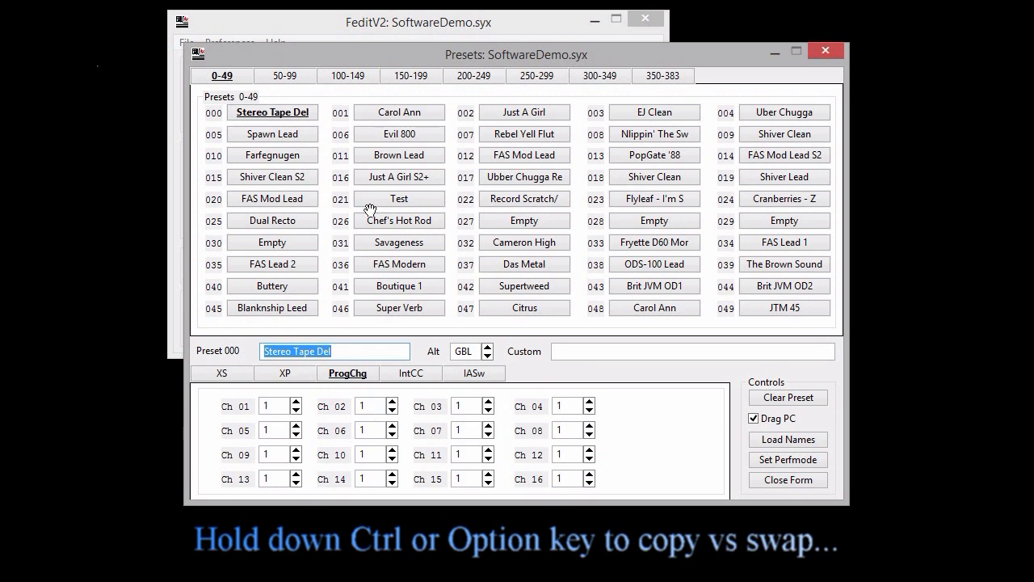
Swap presets 000 and 001 back to their original slots and disable Drag PC.
click(386, 114)
drag(306, 120, 408, 114)
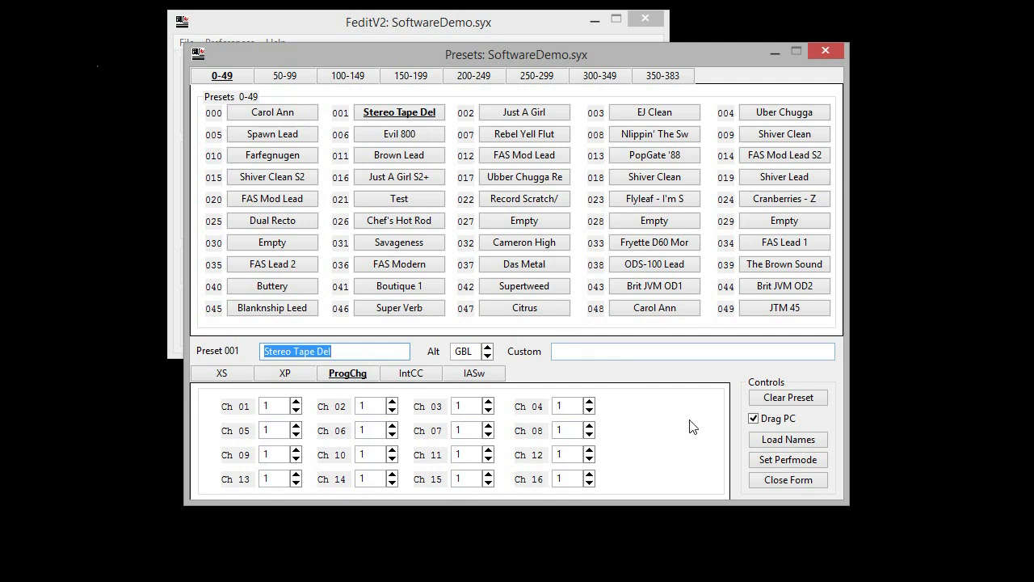
click(754, 418)
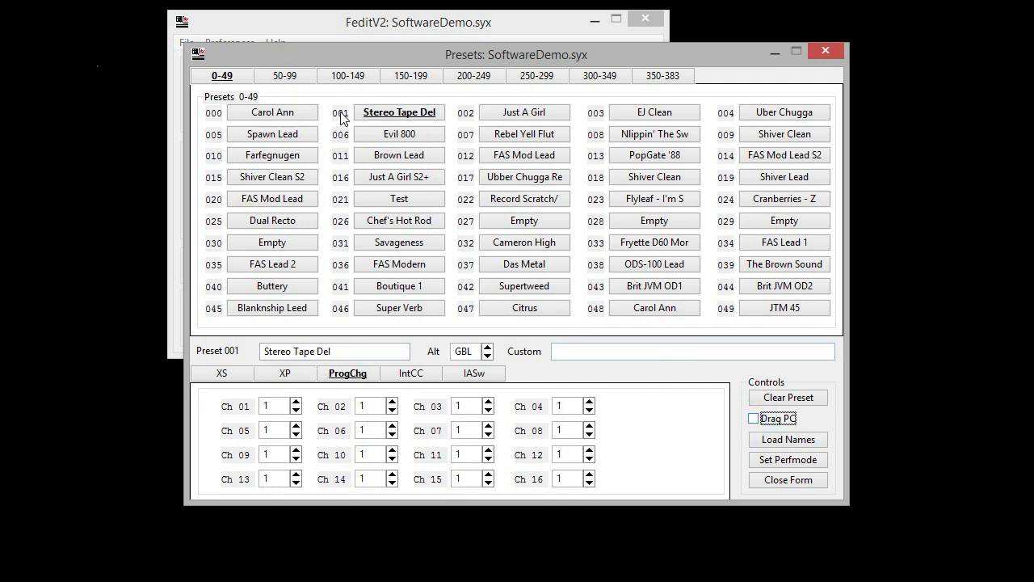
Swap preset 000 Carol Ann with preset 383 and set the performance mode to PRESET.
drag(303, 108, 663, 245)
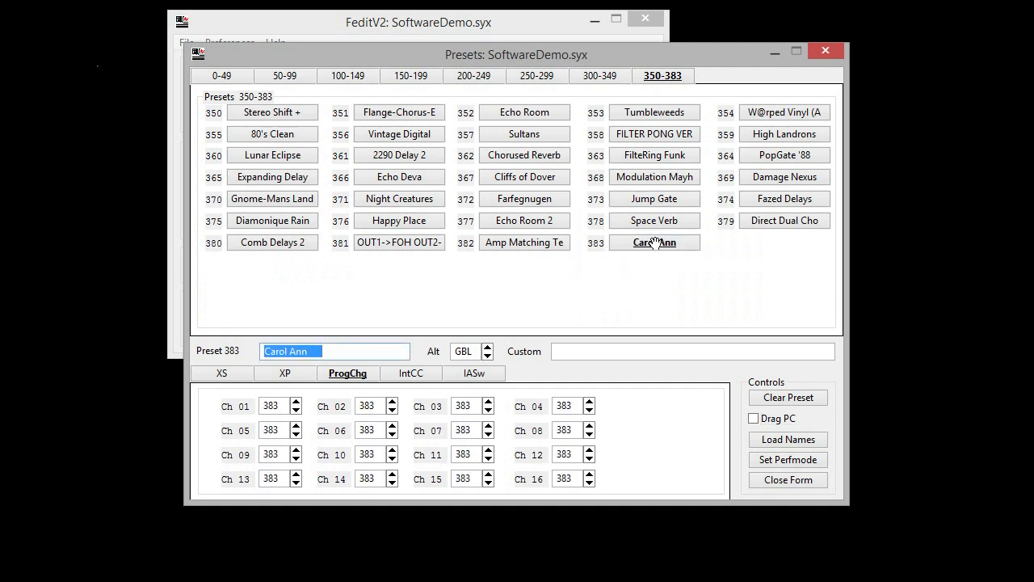
click(219, 76)
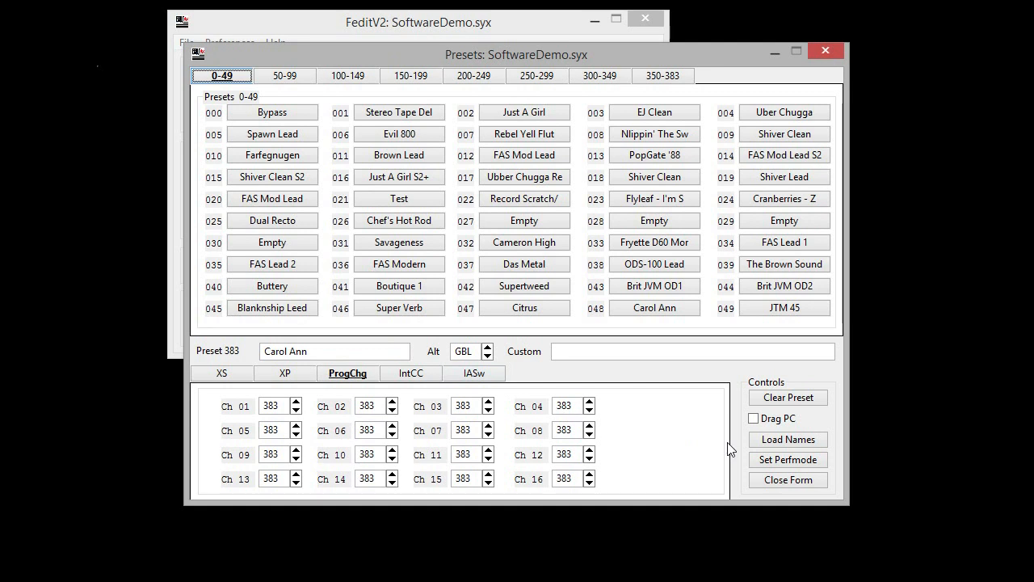
click(765, 461)
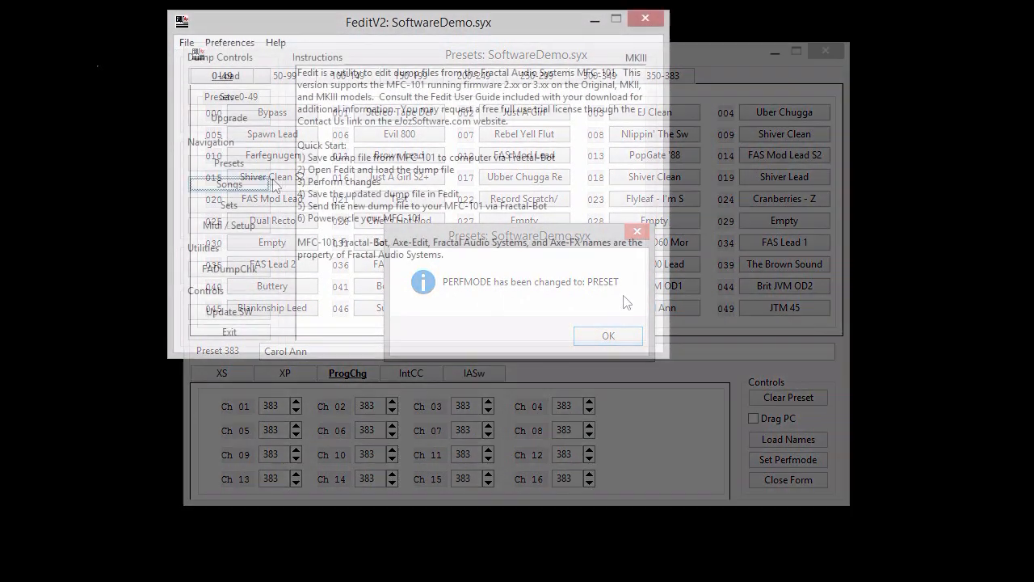
Open the songs list and place the song CrushCr from slot 002 into slot 052.
click(255, 178)
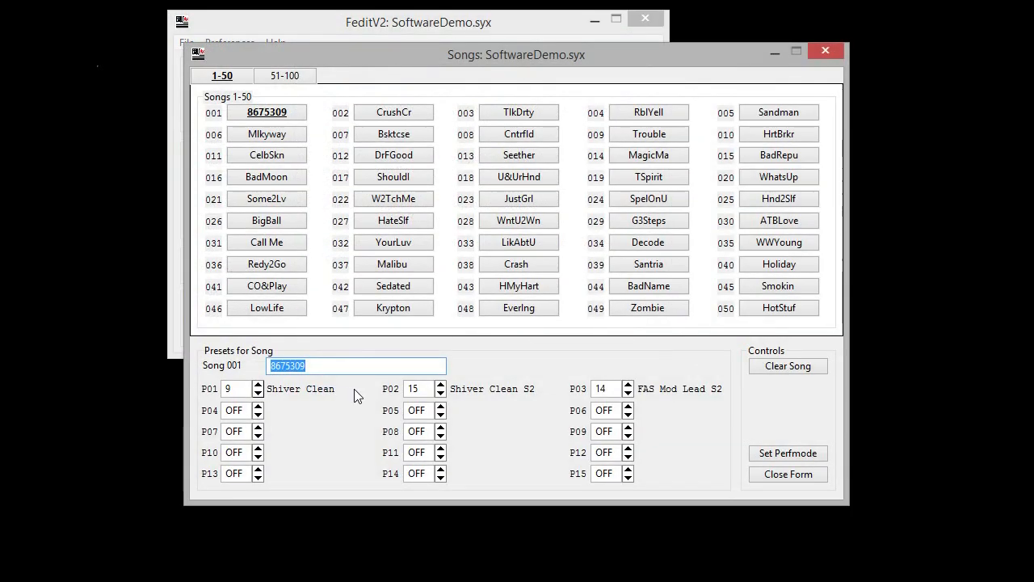
mouse_move(599, 389)
mouse_down()
mouse_move(414, 389)
mouse_move(604, 389)
mouse_up()
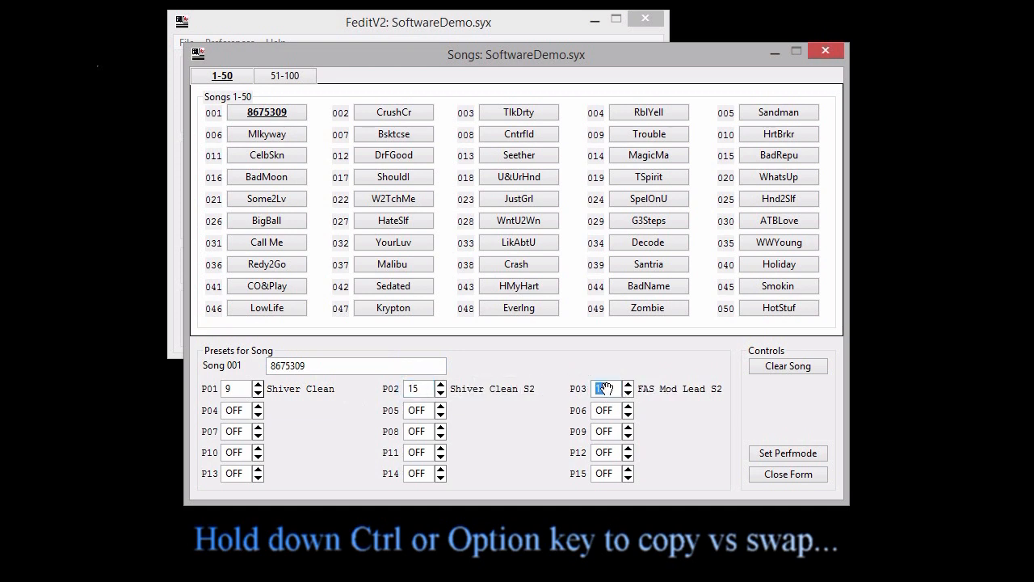
click(389, 111)
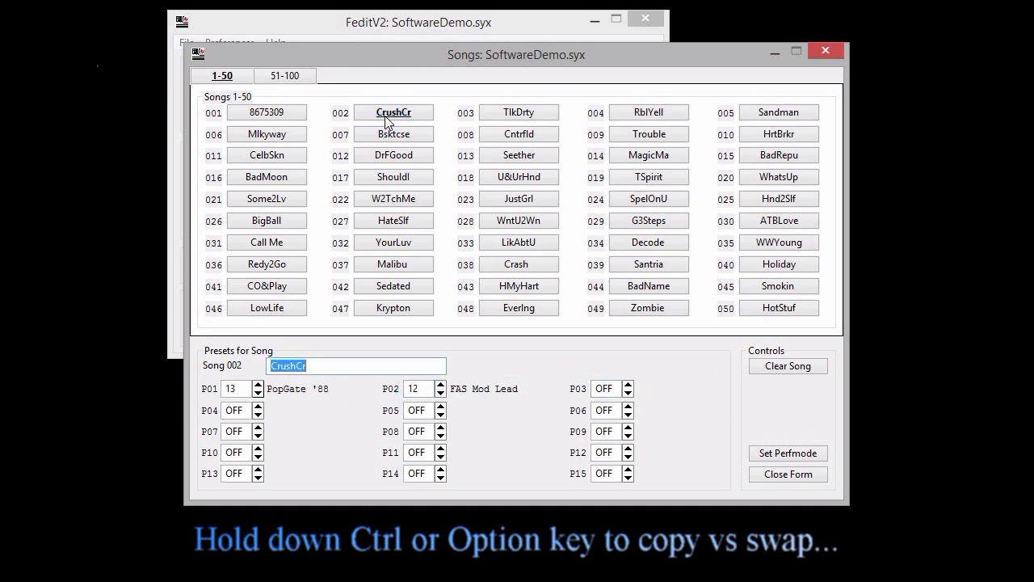
drag(364, 114, 390, 113)
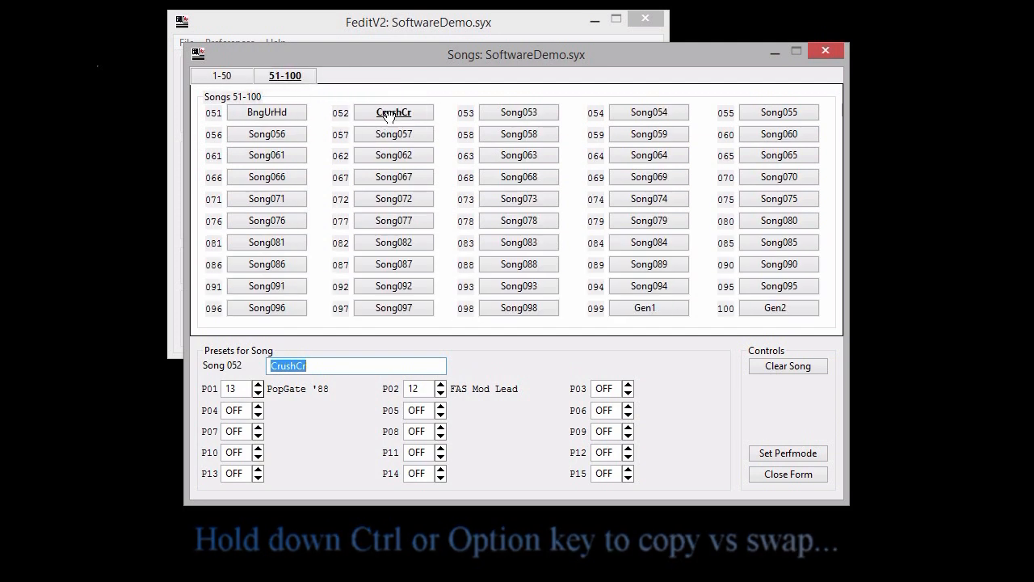
Rename song 053 as GrlGrls and set its P01 preset to 2, Just A Girl.
click(493, 113)
text(GrlGrls)
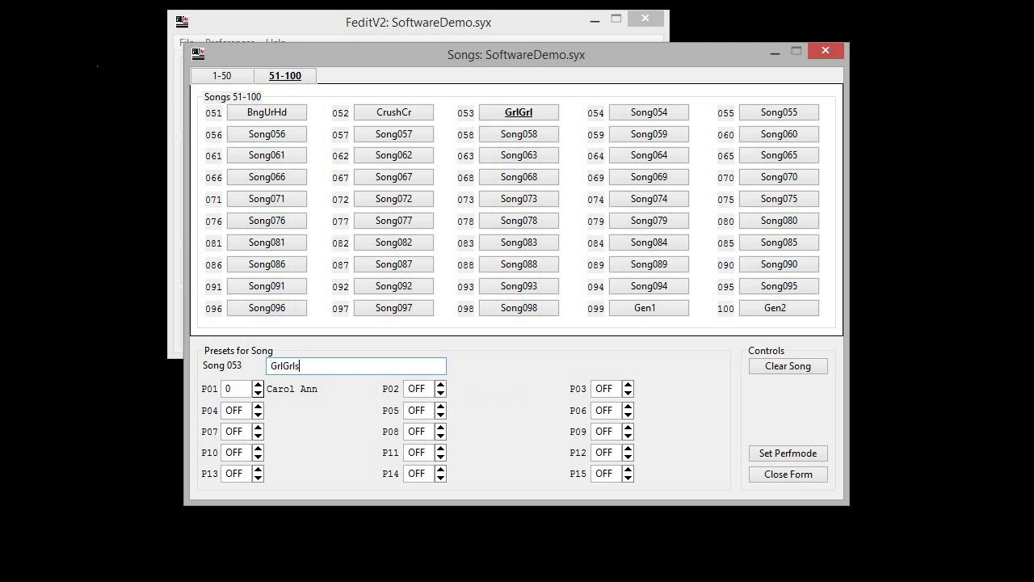
click(258, 384)
click(258, 385)
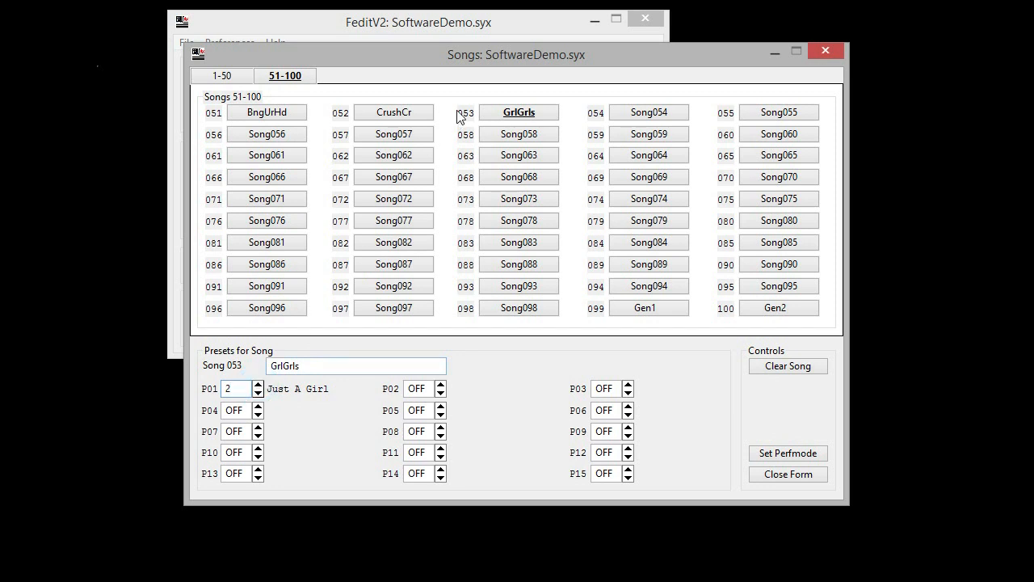
Open the presets list beside the songs and assign preset 26, Chef's Hot Rod, to P01 and 12, FAS Mod Lead, to P02 of song 053.
drag(452, 56, 621, 130)
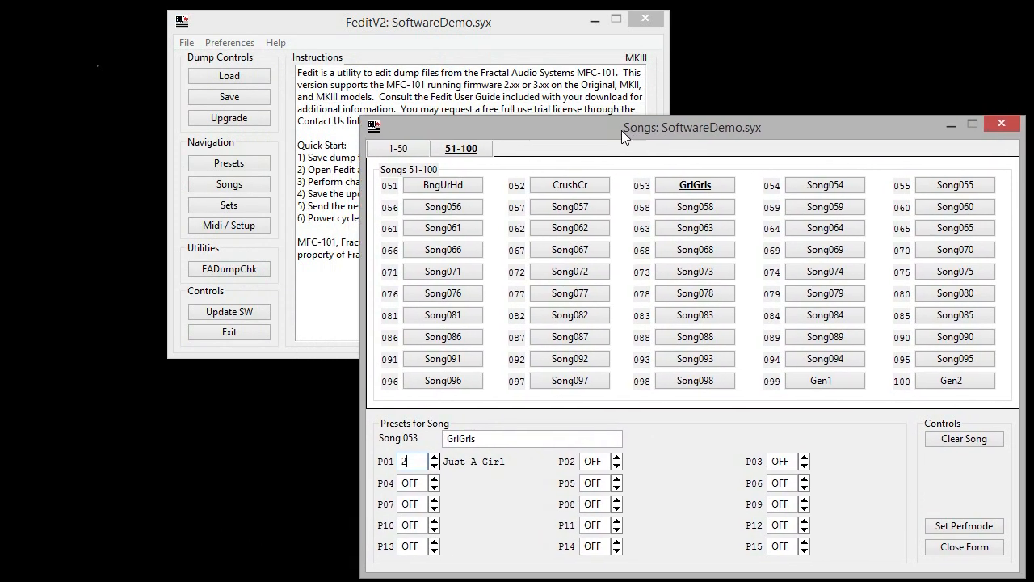
click(264, 164)
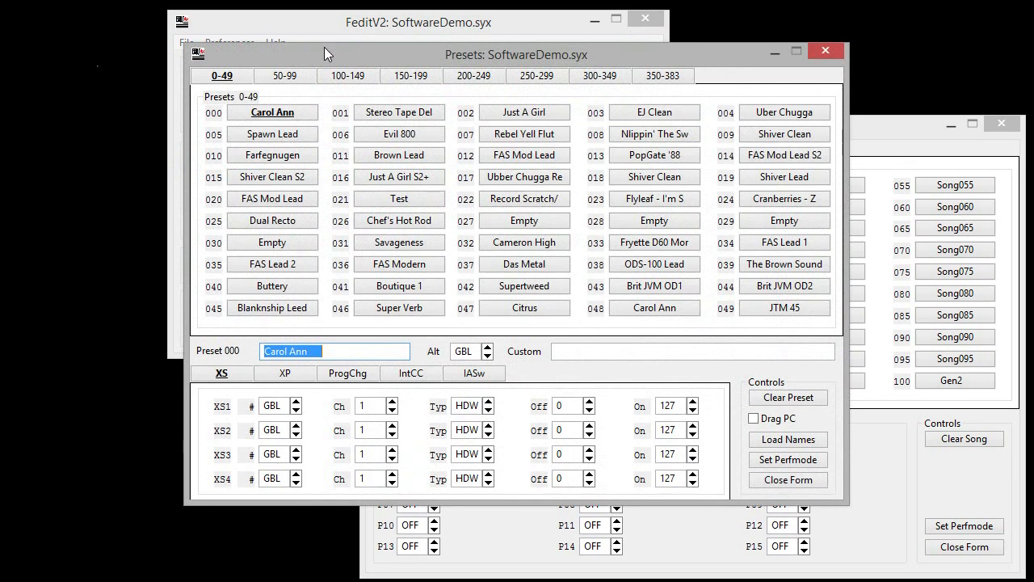
drag(324, 53, 151, 17)
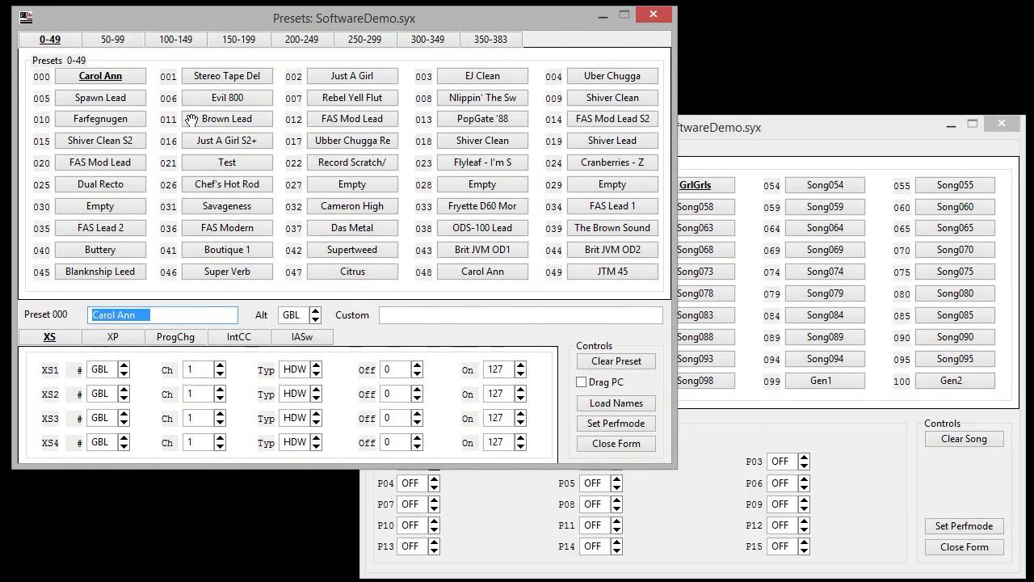
drag(226, 184, 414, 477)
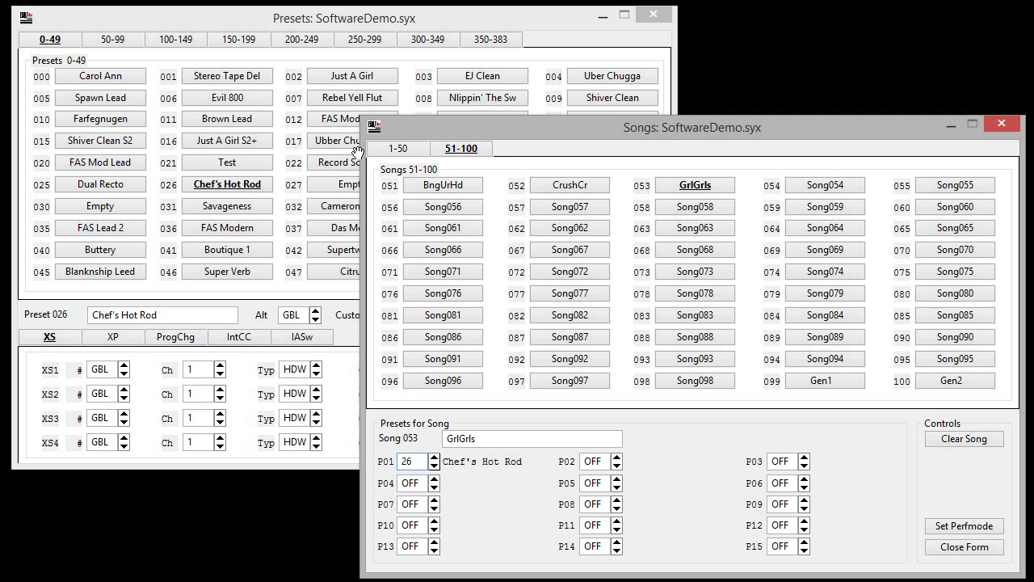
drag(343, 119, 596, 461)
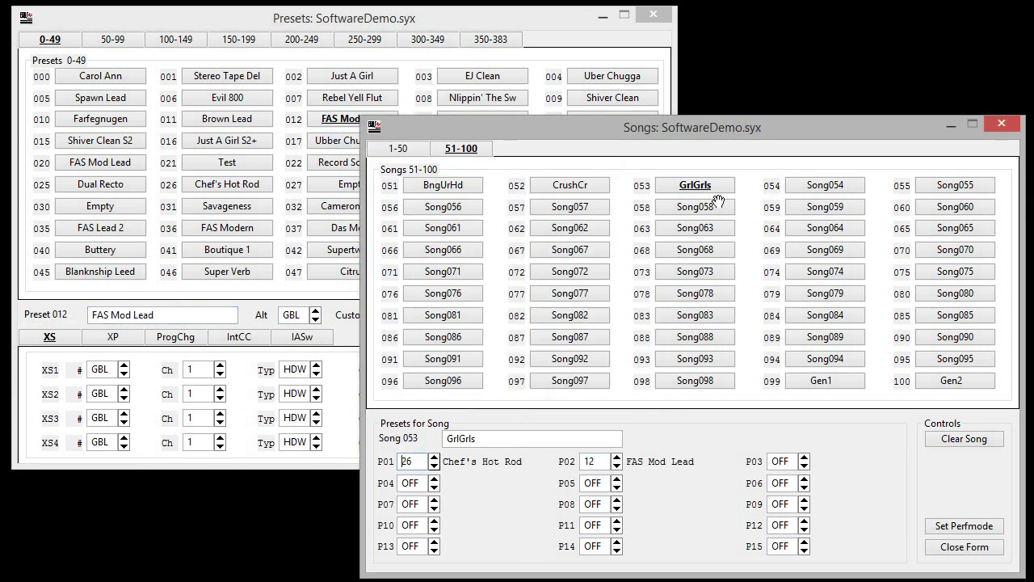
Copy song GrlGrls from slot 053 to slot 054, and clear all values of the copy in slot 054.
drag(717, 188, 835, 186)
click(944, 438)
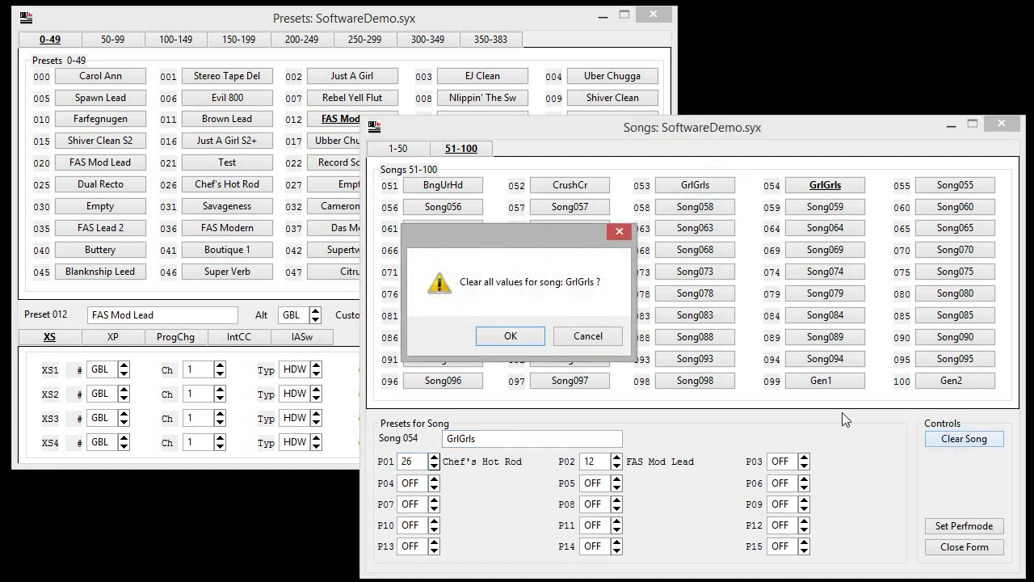
click(514, 333)
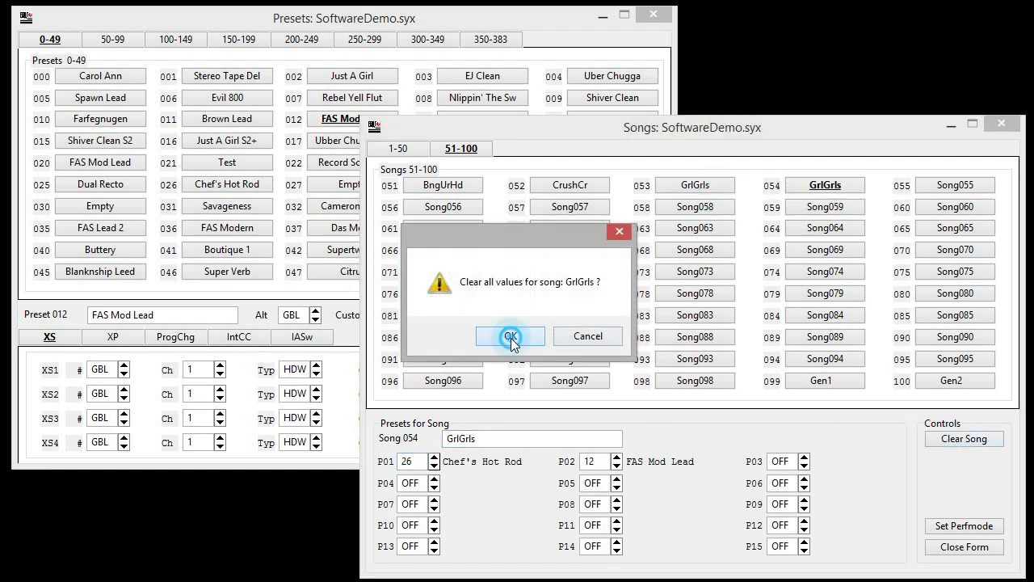
Set the performance mode to SONG and open the sets list.
click(958, 525)
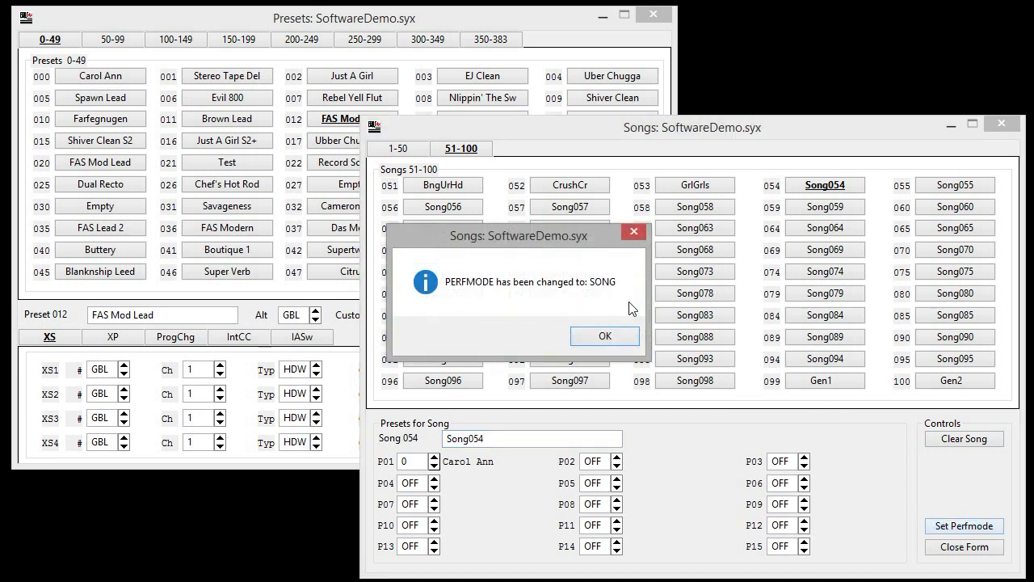
click(614, 336)
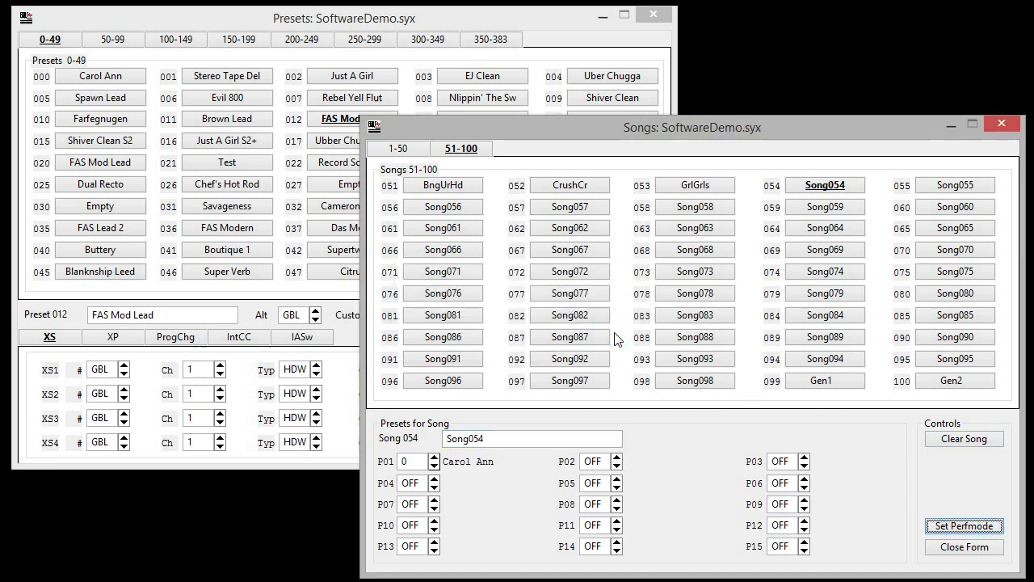
click(257, 205)
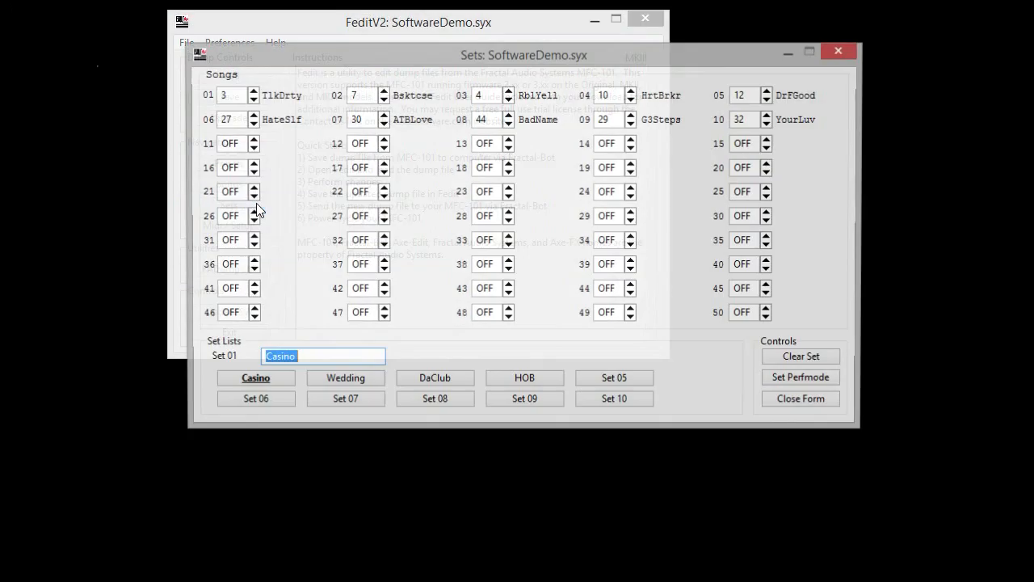
Copy the Casino set into Set 06 and rename the copy as NewOrdr.
click(324, 381)
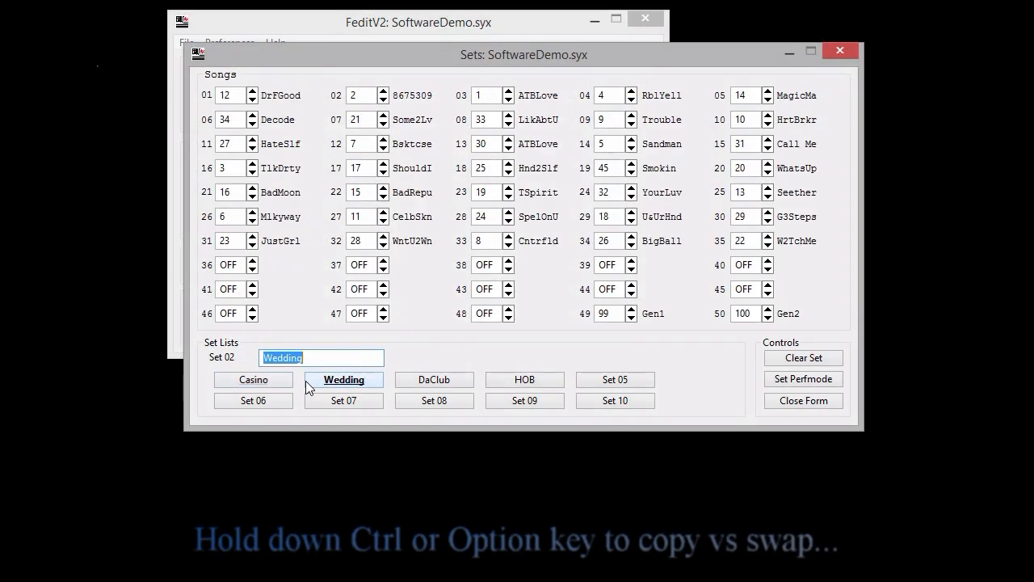
click(263, 383)
drag(265, 380, 275, 400)
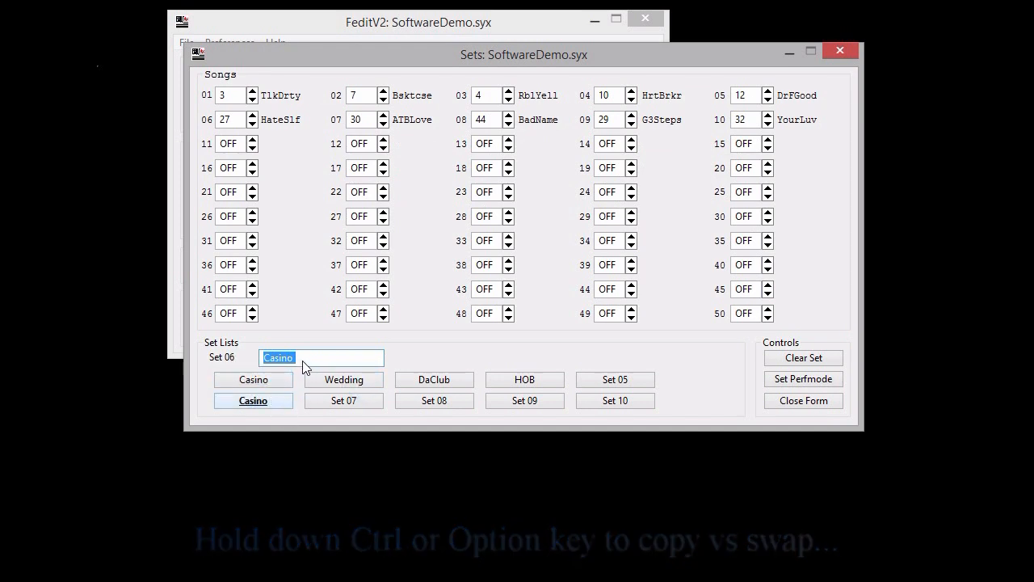
text(NewOrdr)
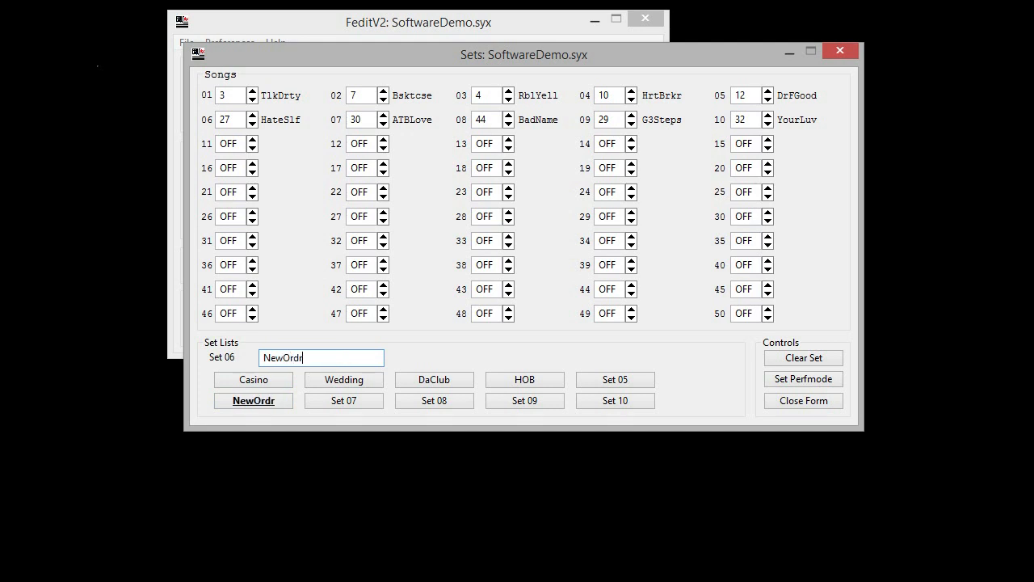
In the Casino set, try swapping songs 01 and 02, and step song slot 11 away from OFF and back.
click(275, 379)
drag(231, 96, 358, 95)
drag(242, 107, 240, 103)
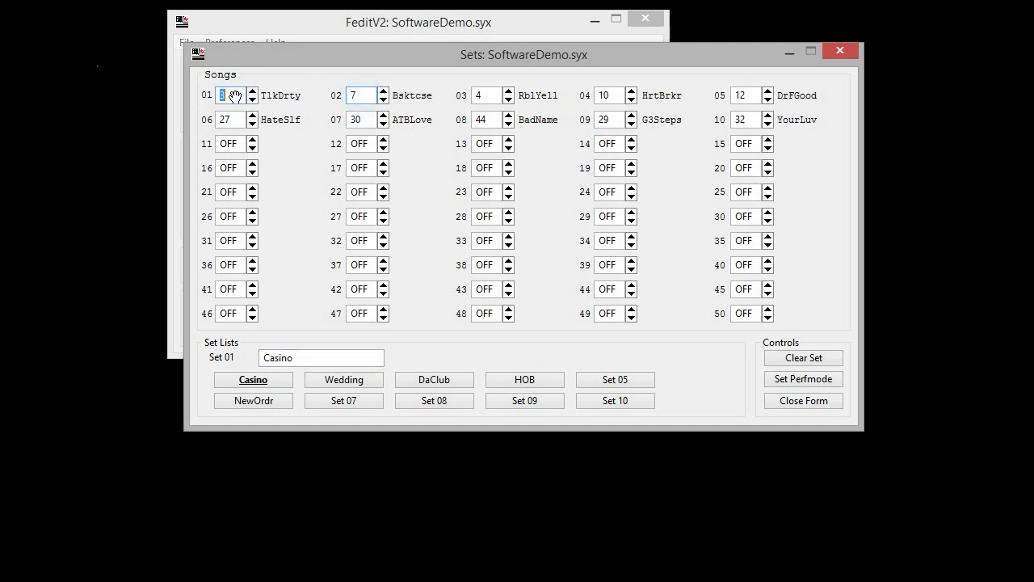
double_click(253, 139)
click(253, 149)
click(253, 149)
Assign song 53, GrlGrls, from the songs list to slot 11 of the Casino set, and set the performance mode from the sets list.
drag(291, 60, 456, 203)
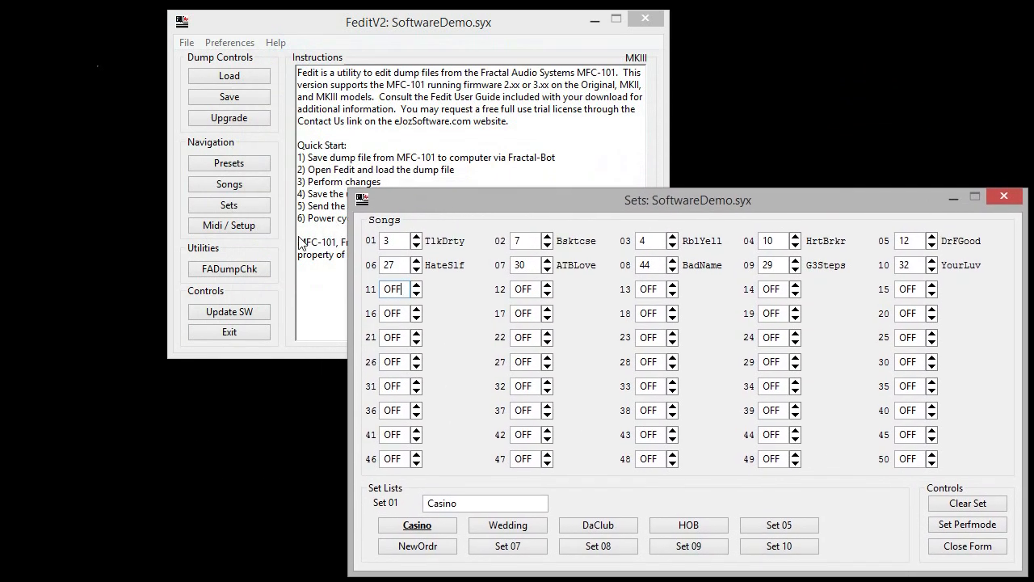
click(252, 185)
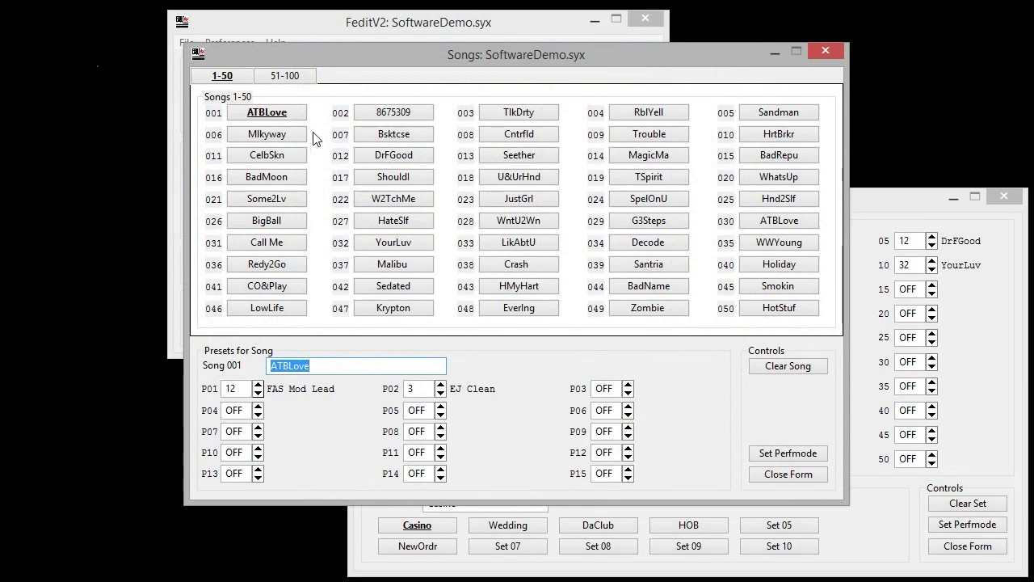
click(287, 76)
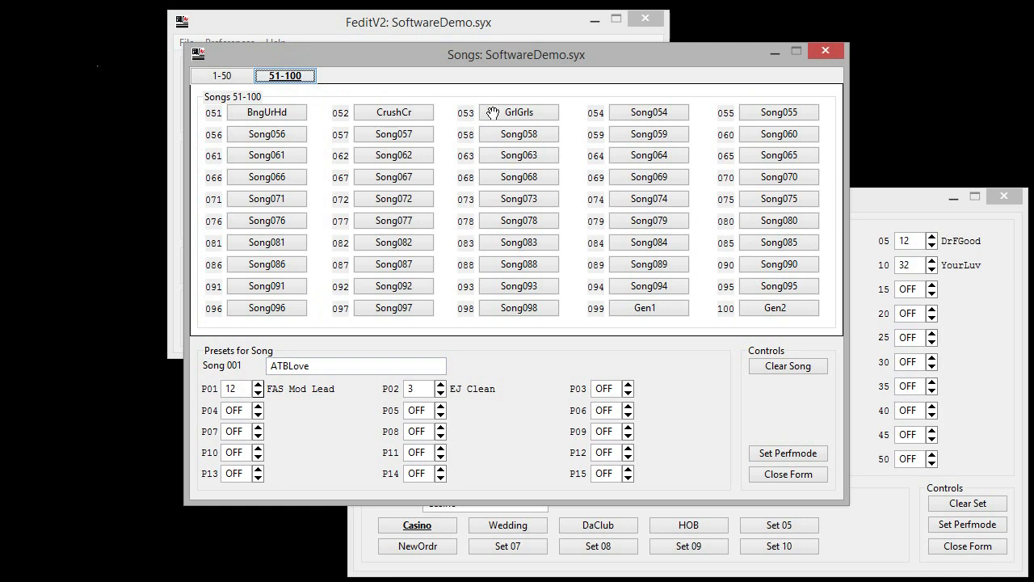
click(475, 513)
drag(408, 314, 393, 288)
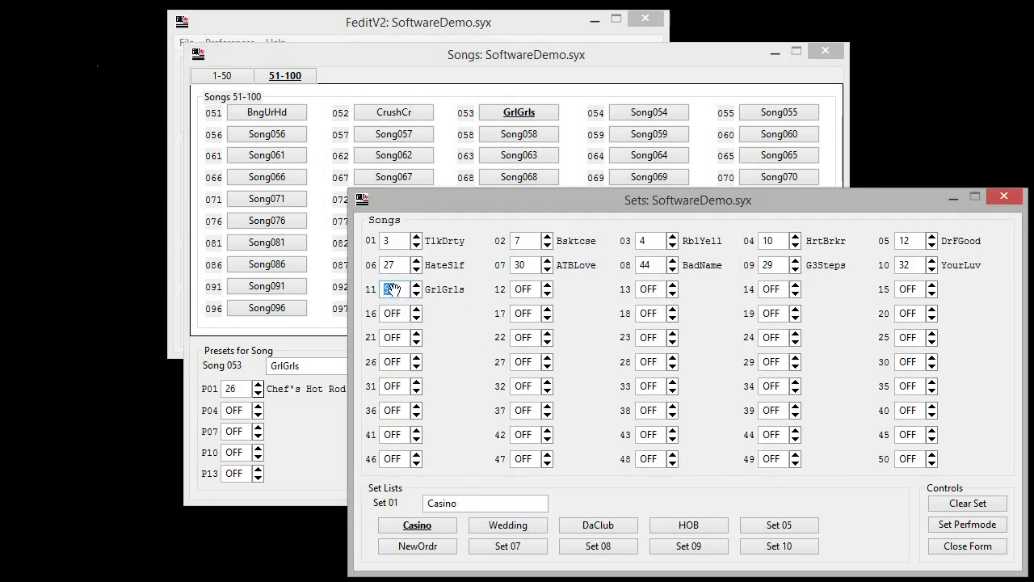
click(962, 523)
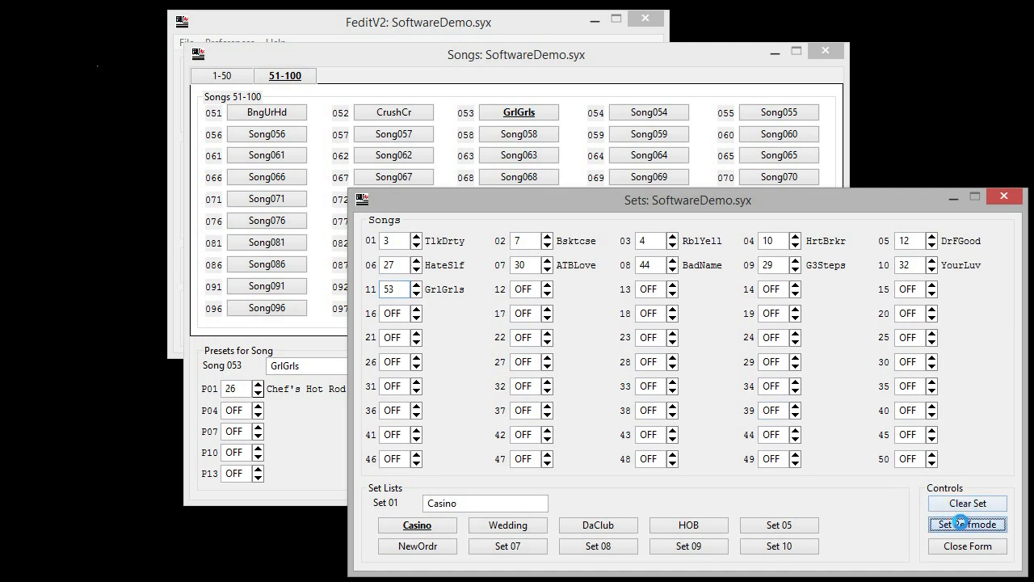